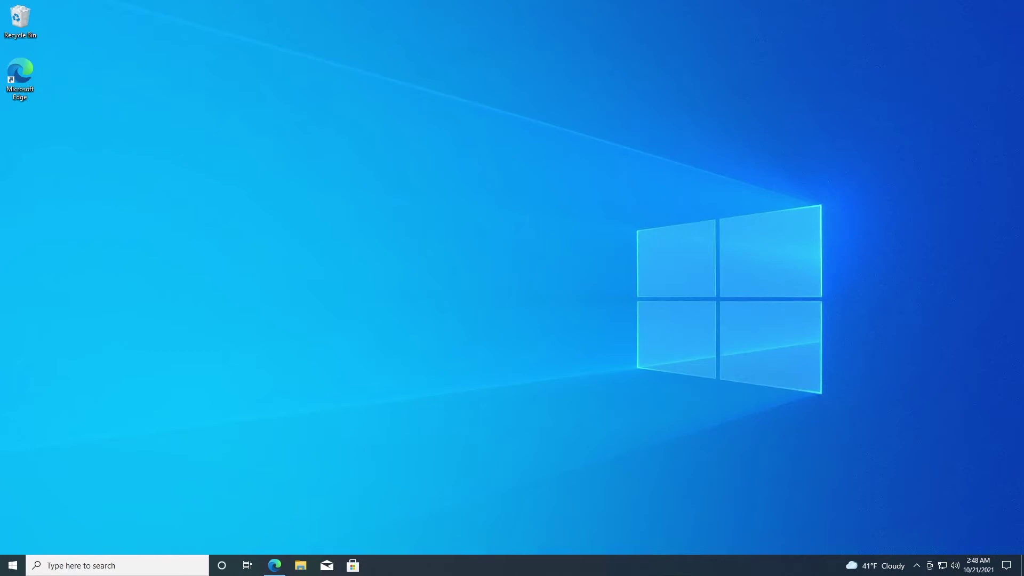
Open Backup and Restore (Windows 7) from a 'backup' search
left_click(12, 565)
type("backup")
key("Return")
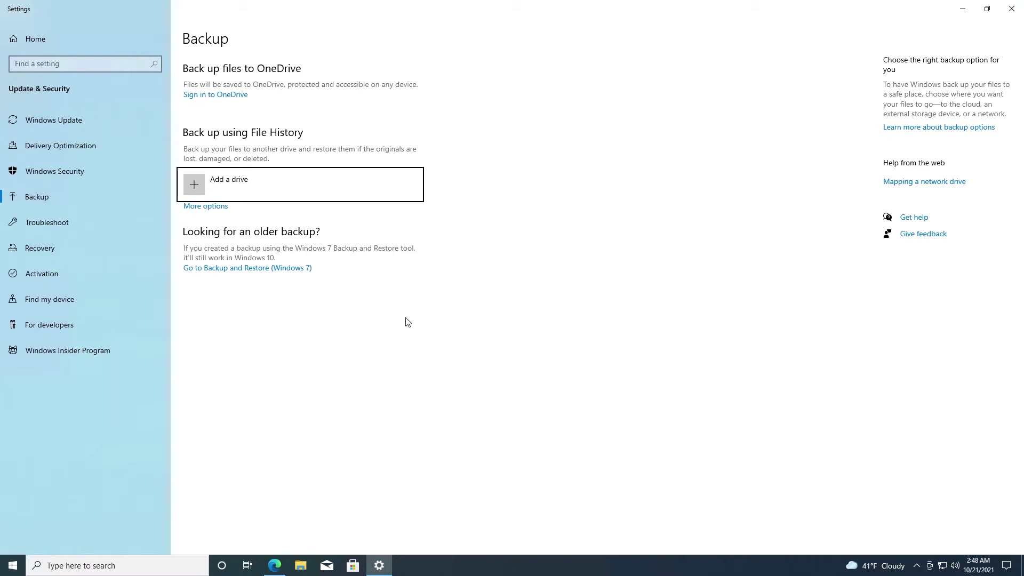
left_click(291, 269)
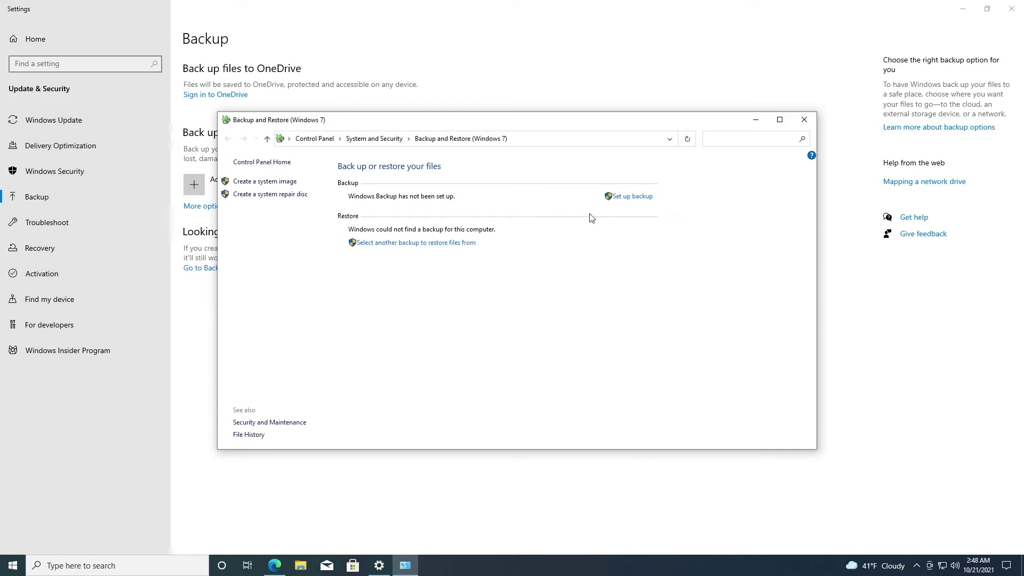
Set up a backup to New Volume (D:) including Local Disk (C:), then save and run it
left_click(634, 197)
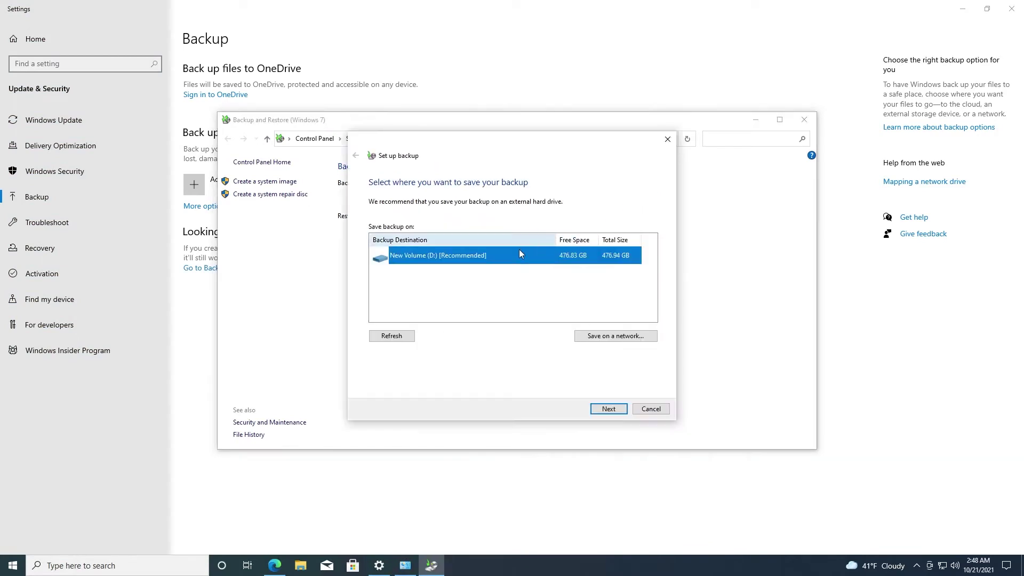
left_click(601, 411)
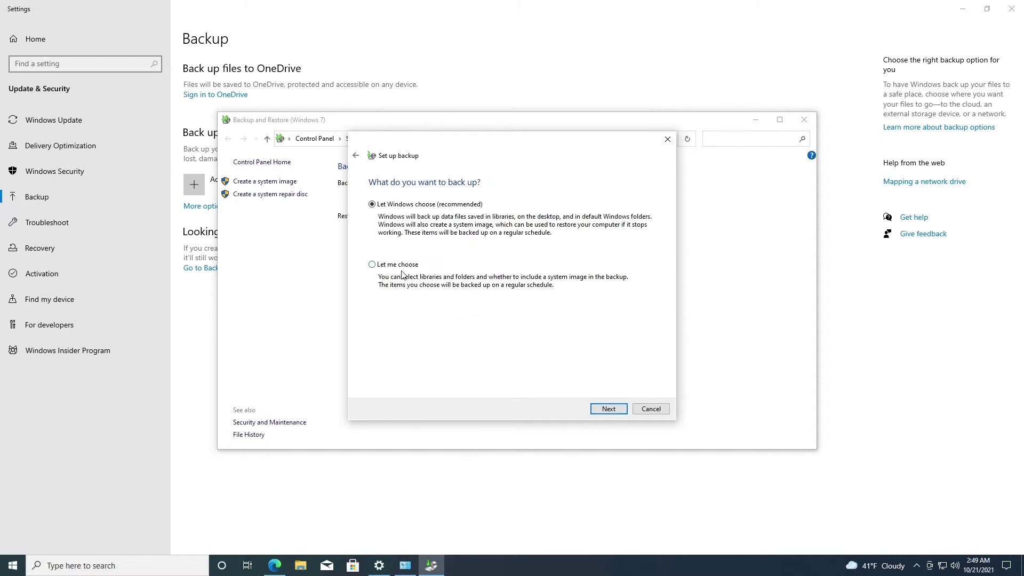
left_click(389, 267)
left_click(603, 407)
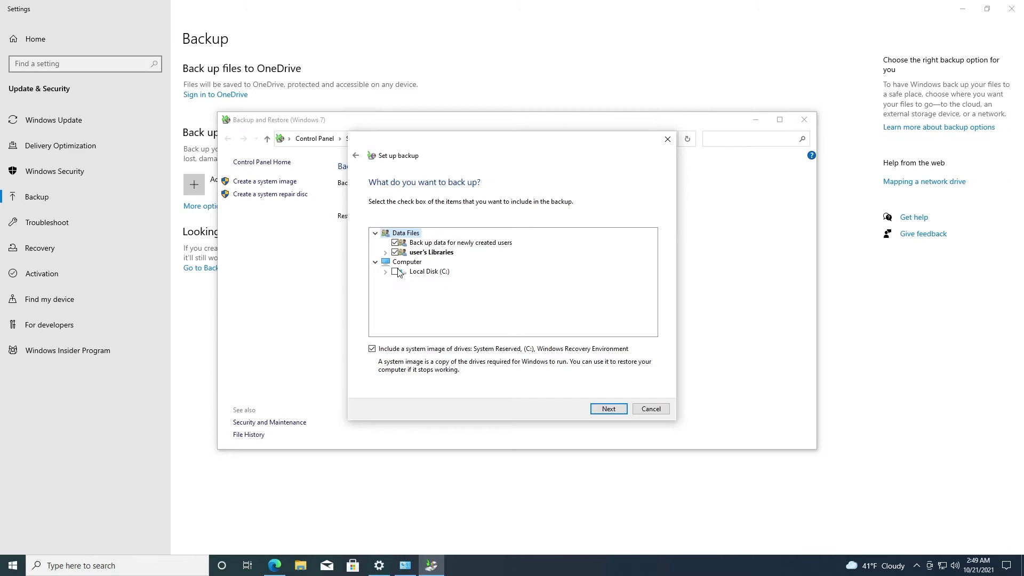
left_click(394, 272)
left_click(602, 409)
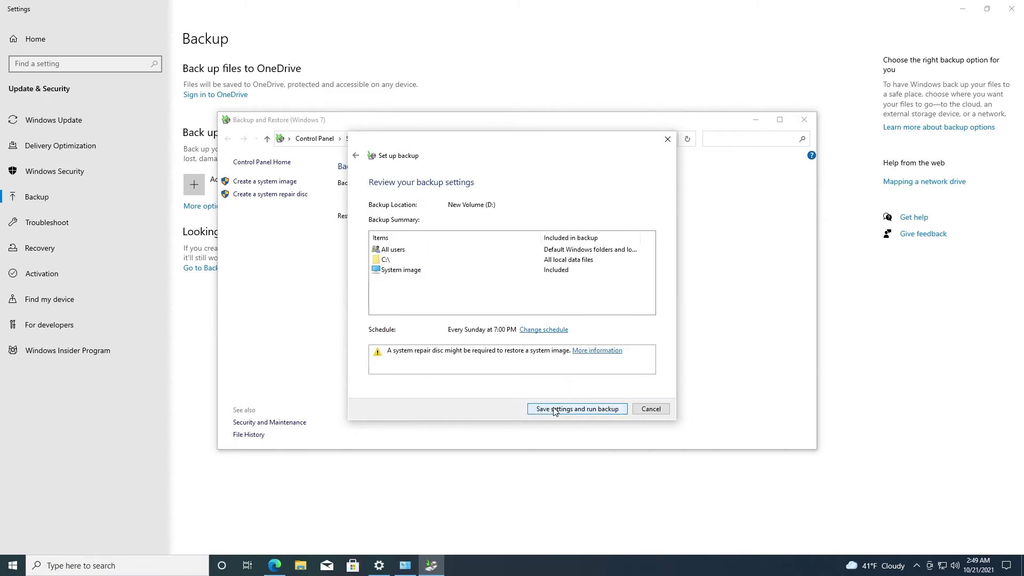
left_click(554, 410)
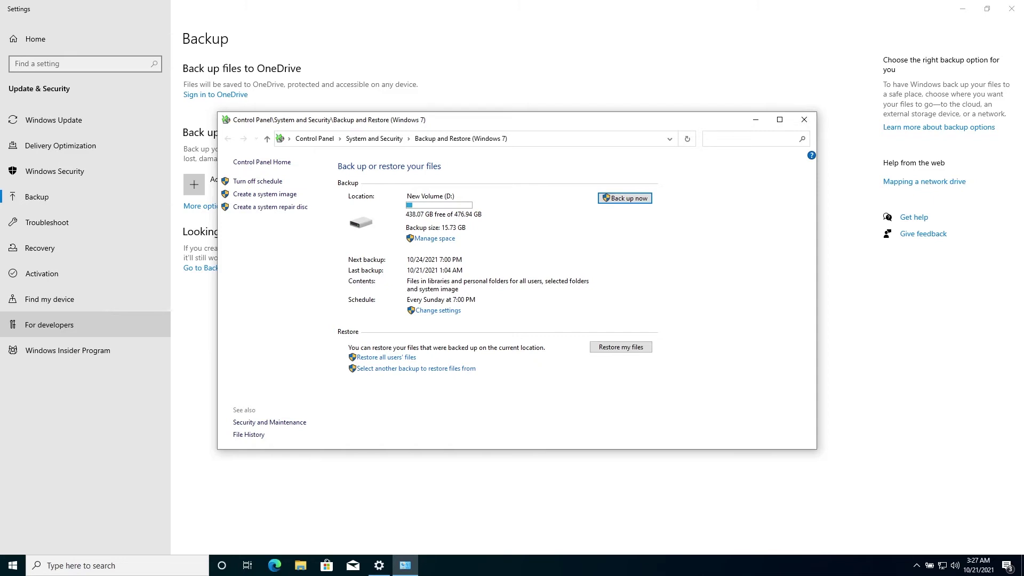
Keep the D: destination and weekly Sunday 7:00 PM schedule, save, and close Backup and Restore
left_click(435, 312)
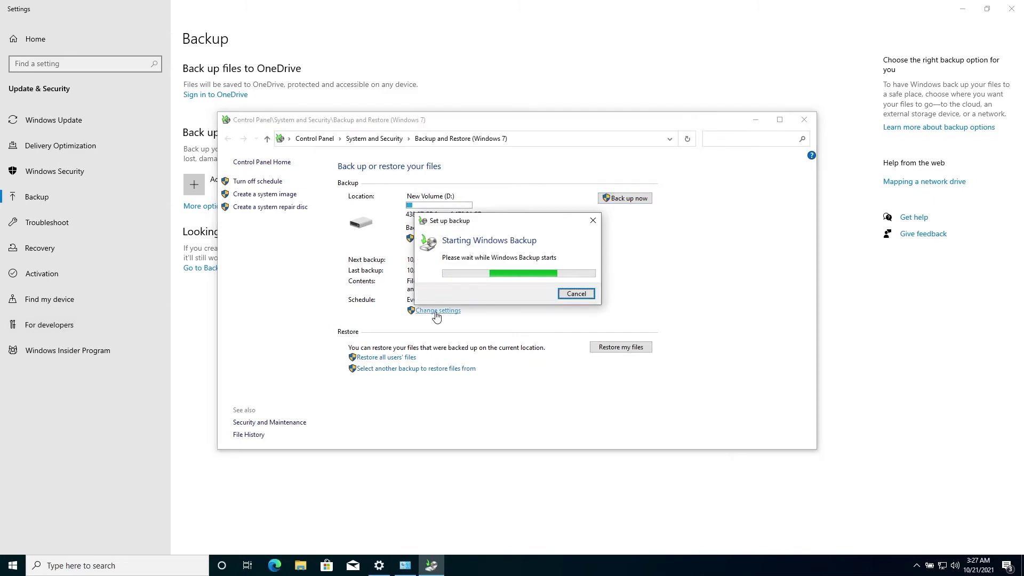
left_click(603, 411)
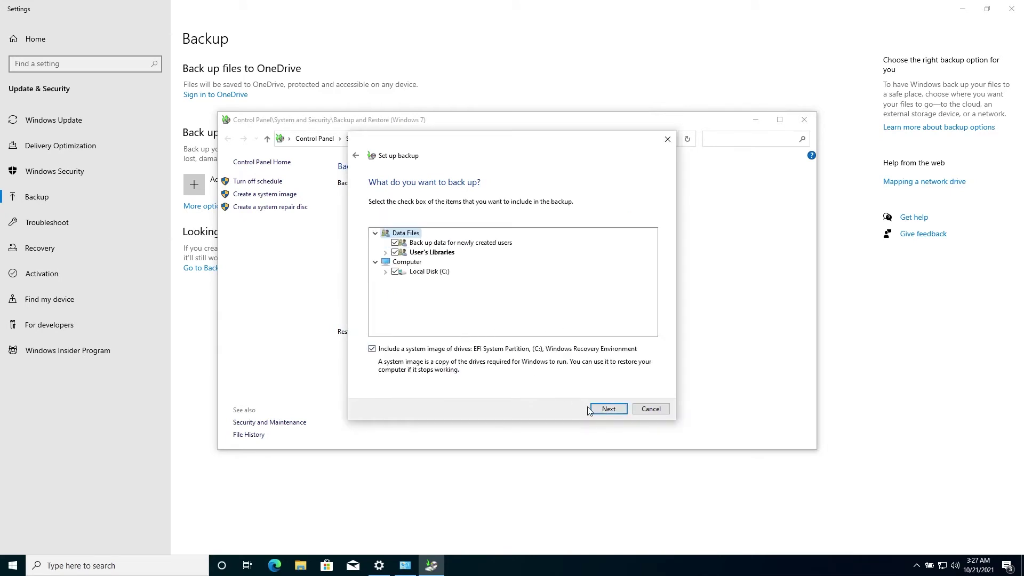
left_click(593, 409)
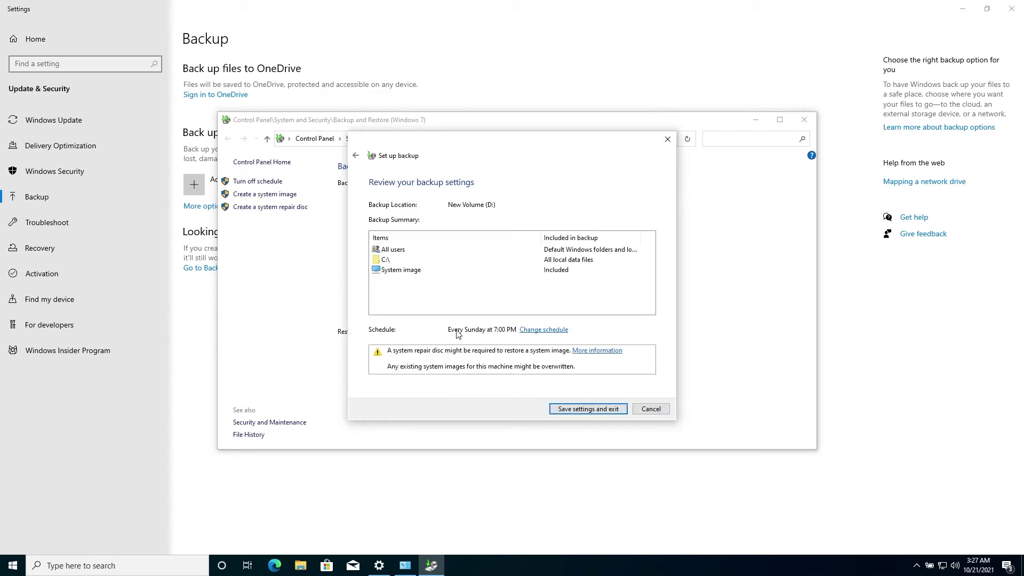
left_click(544, 332)
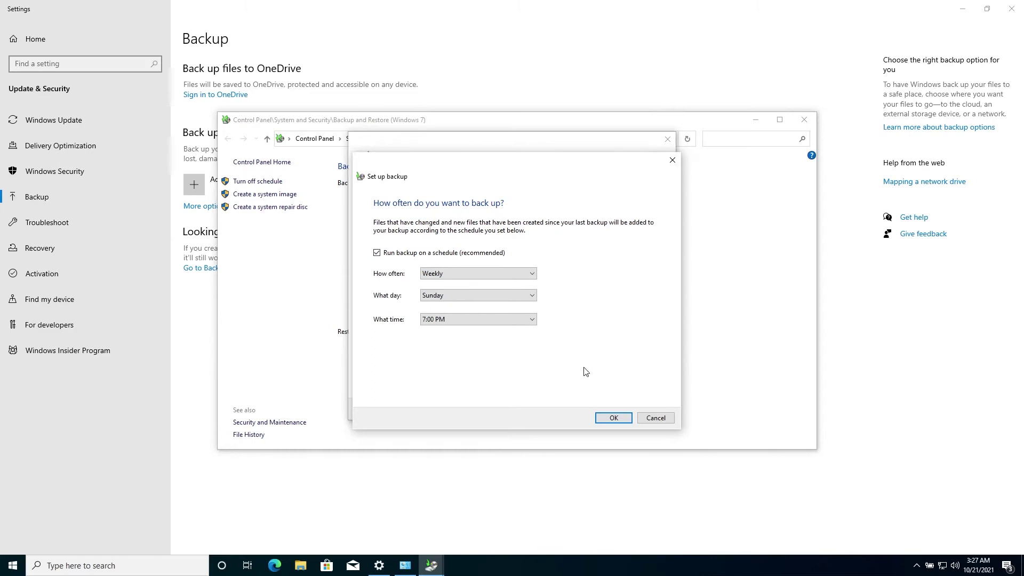
left_click(611, 418)
left_click(599, 411)
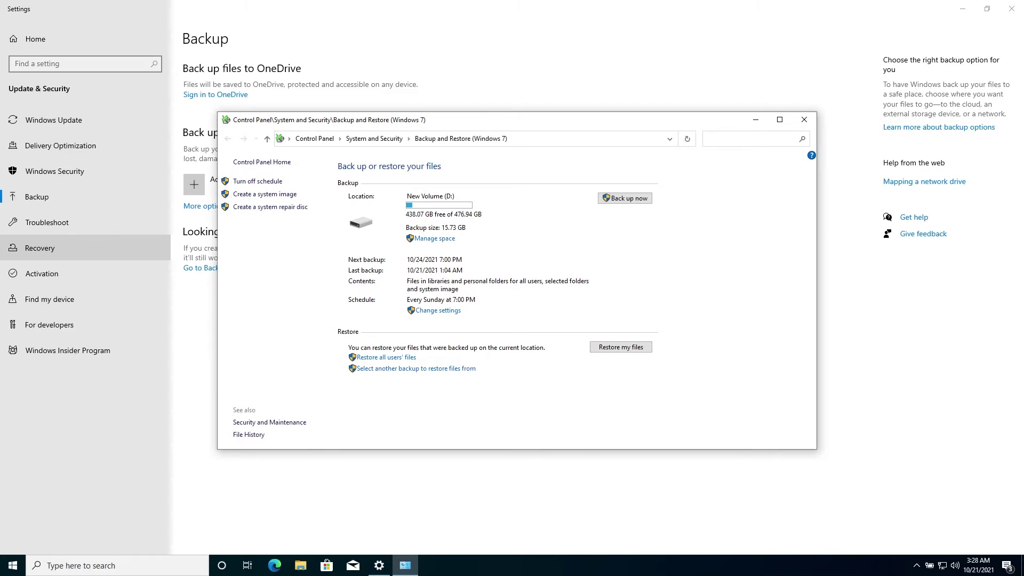
left_click(804, 119)
Close Settings, then check for Windows updates from an 'update' search
left_click(1011, 9)
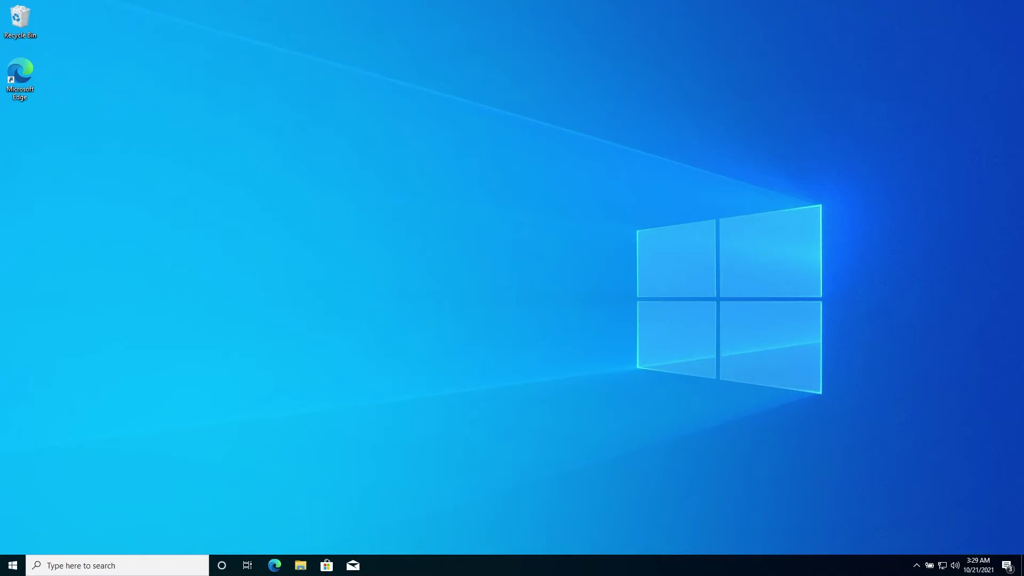
key("super")
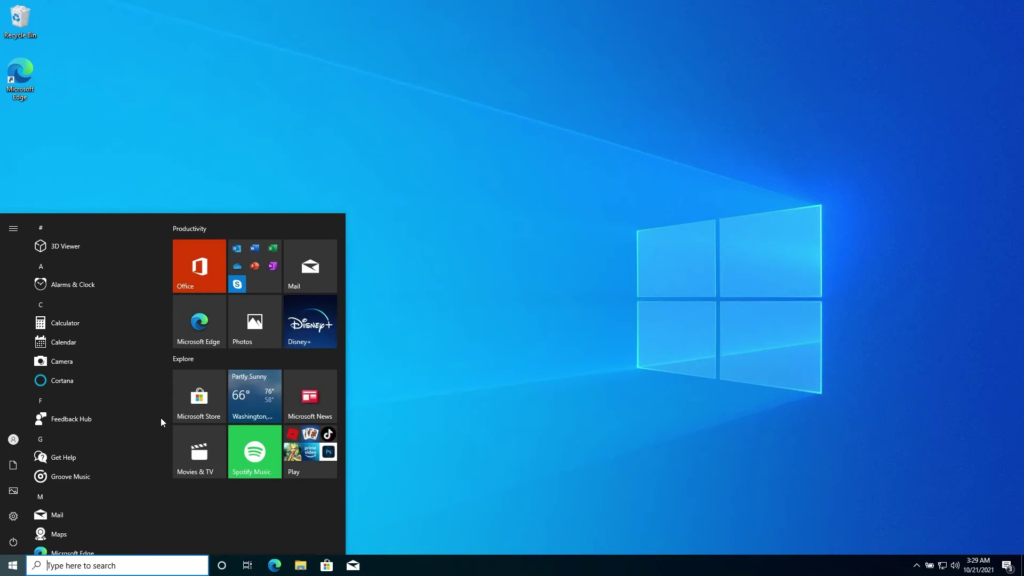
type("upd")
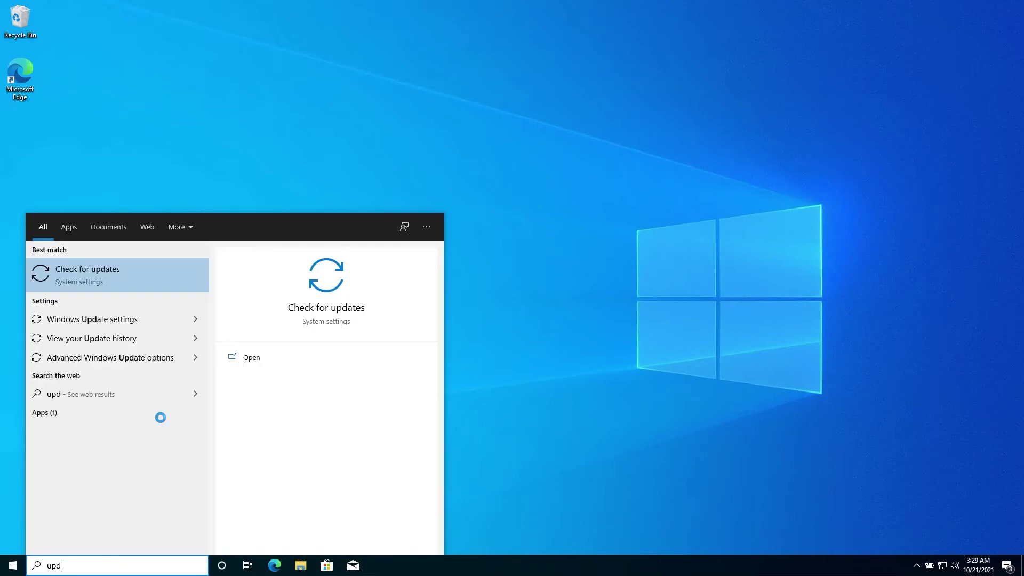
type("ate")
key("Return")
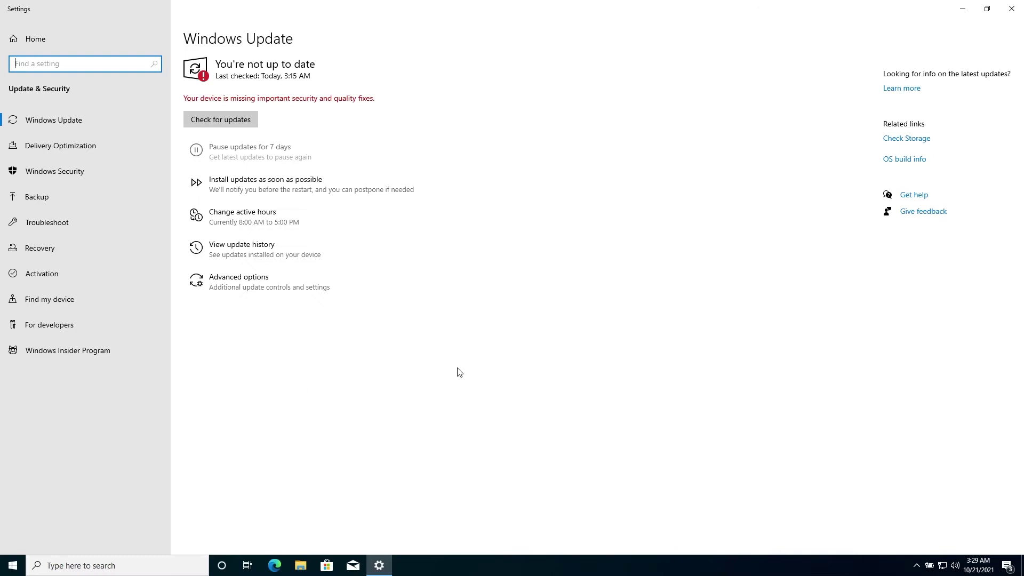
left_click(249, 125)
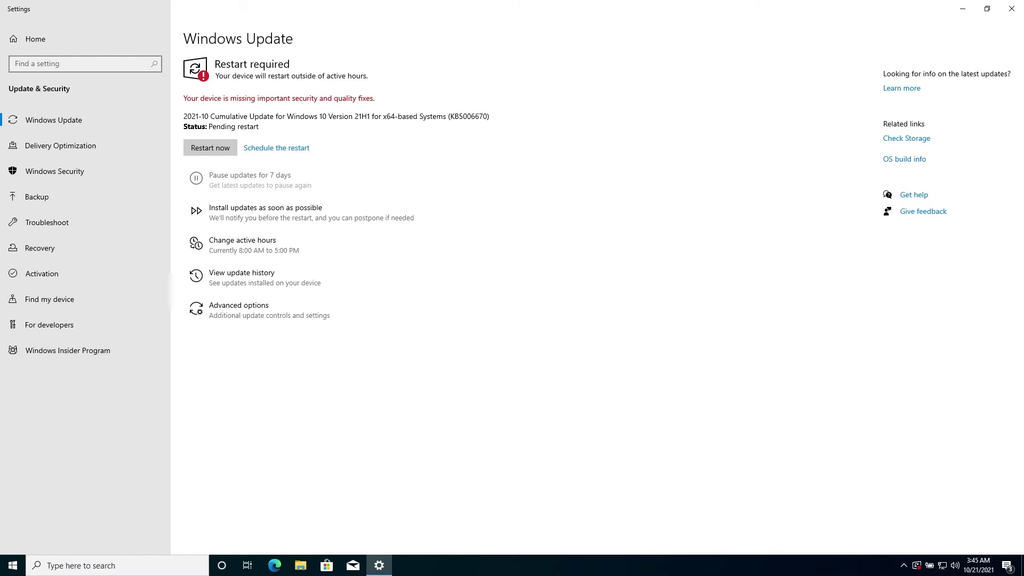
Close Update settings and launch Task Manager from the taskbar context menu
key("alt+F4")
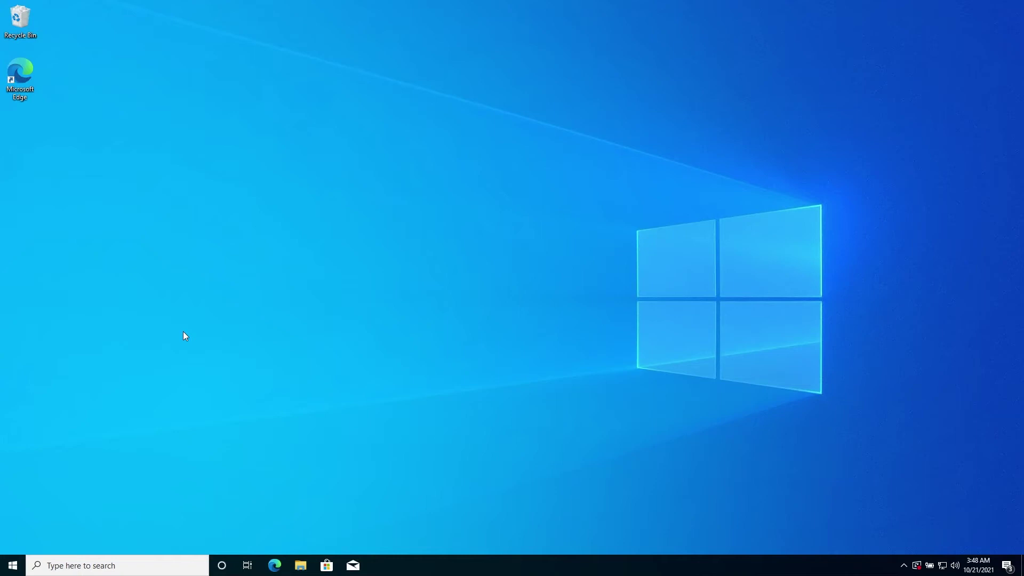
key("ctrl+shift+Escape")
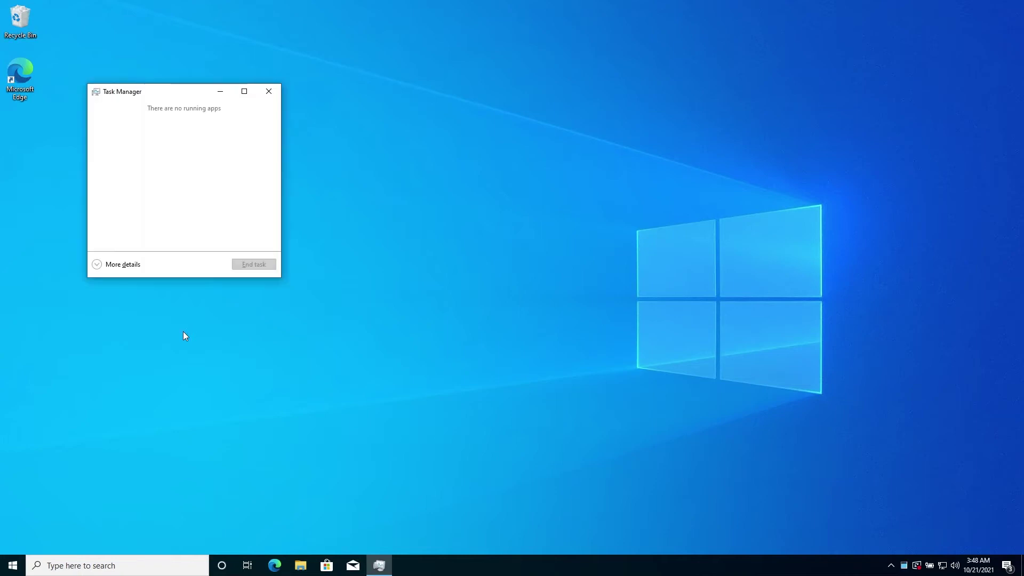
left_click(269, 90)
right_click(391, 572)
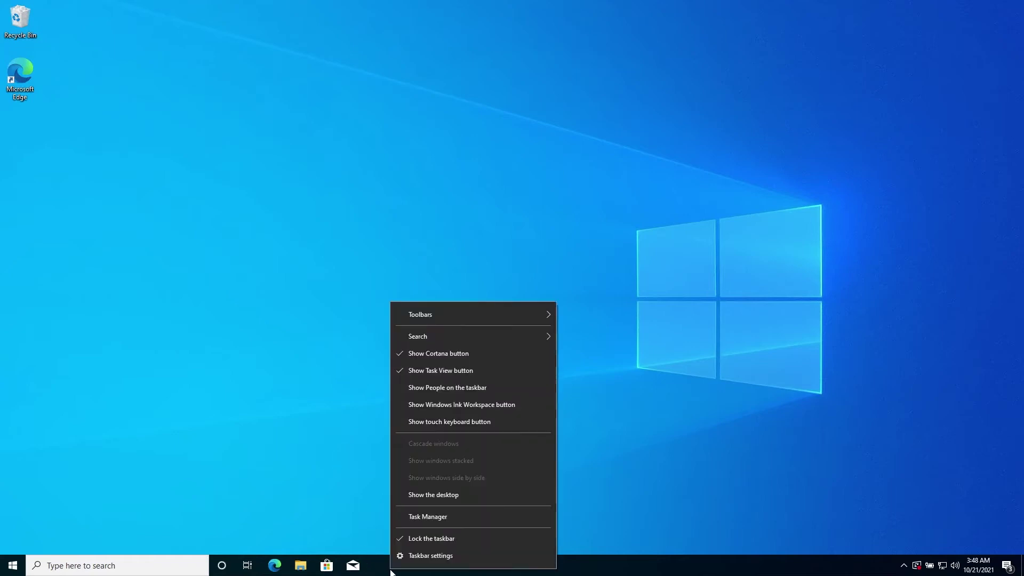
left_click(412, 518)
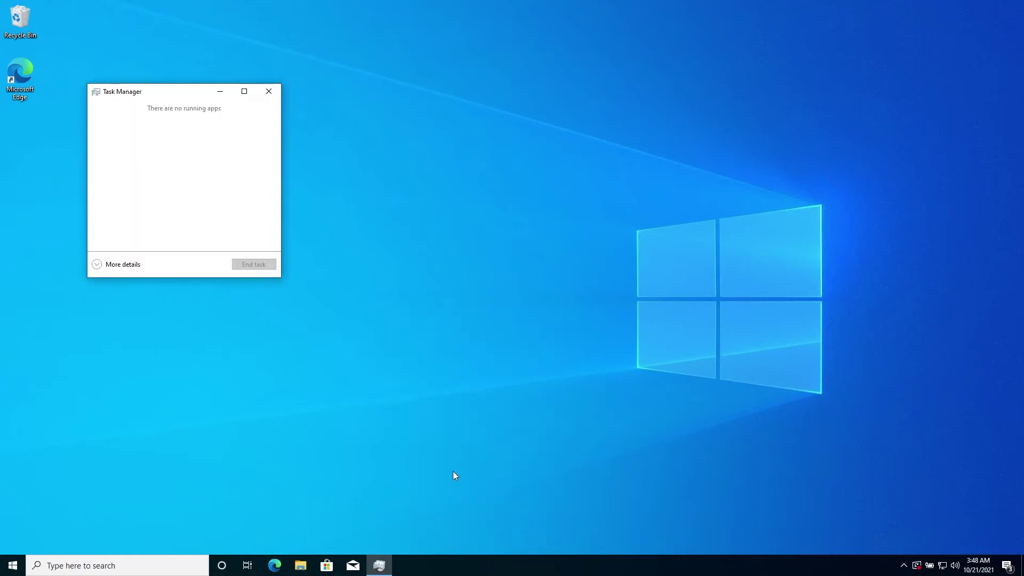
Disable the OneDrive and Windows Security notification entries in Task Manager's Startup list
left_click(121, 265)
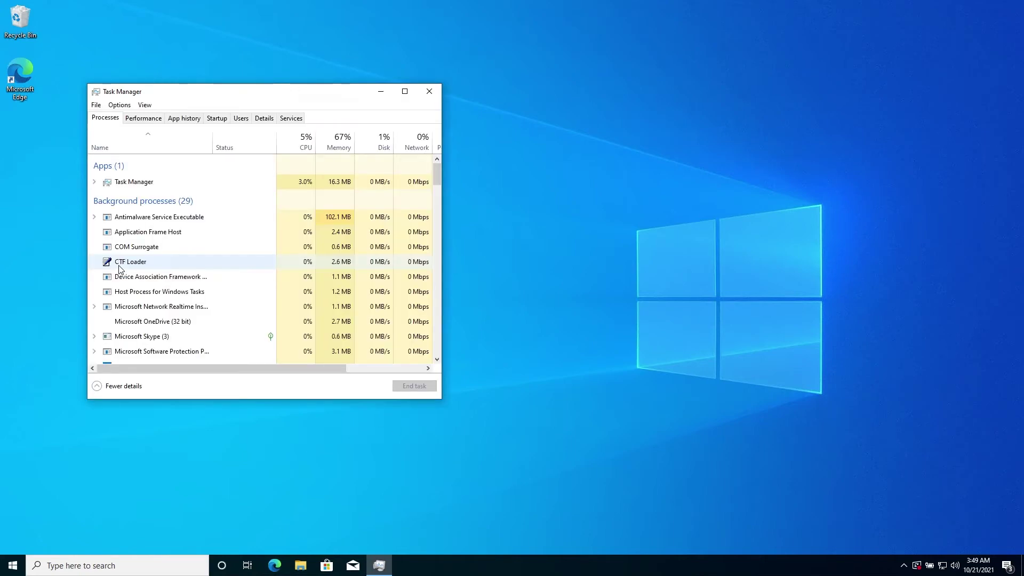
left_click(215, 120)
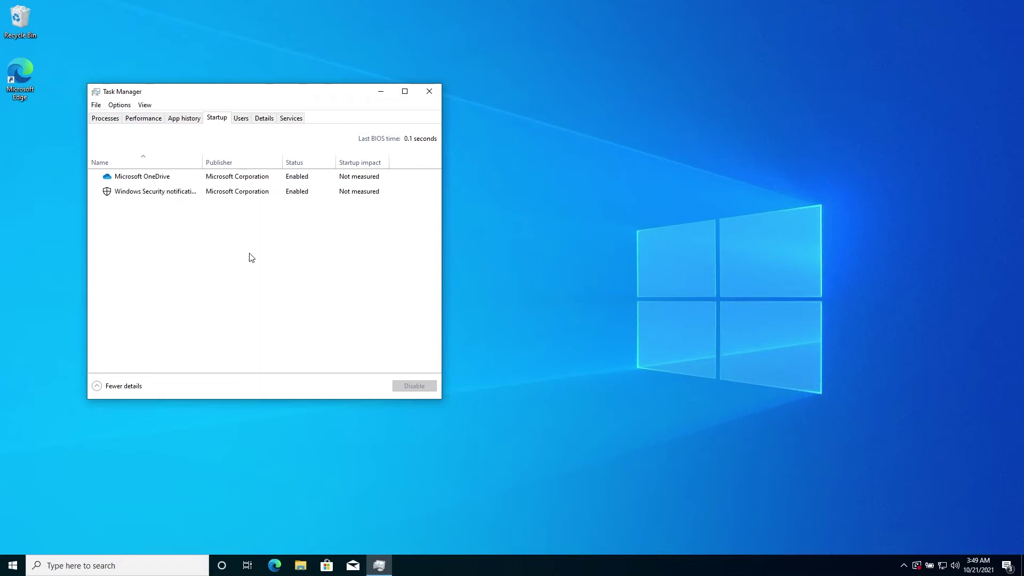
left_click(251, 184)
right_click(252, 182)
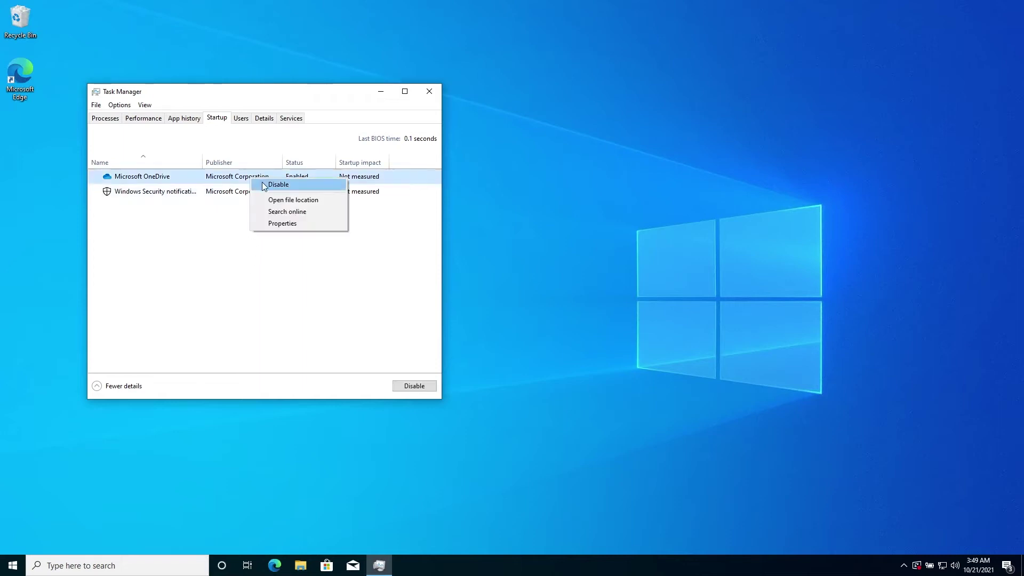
left_click(264, 184)
right_click(245, 192)
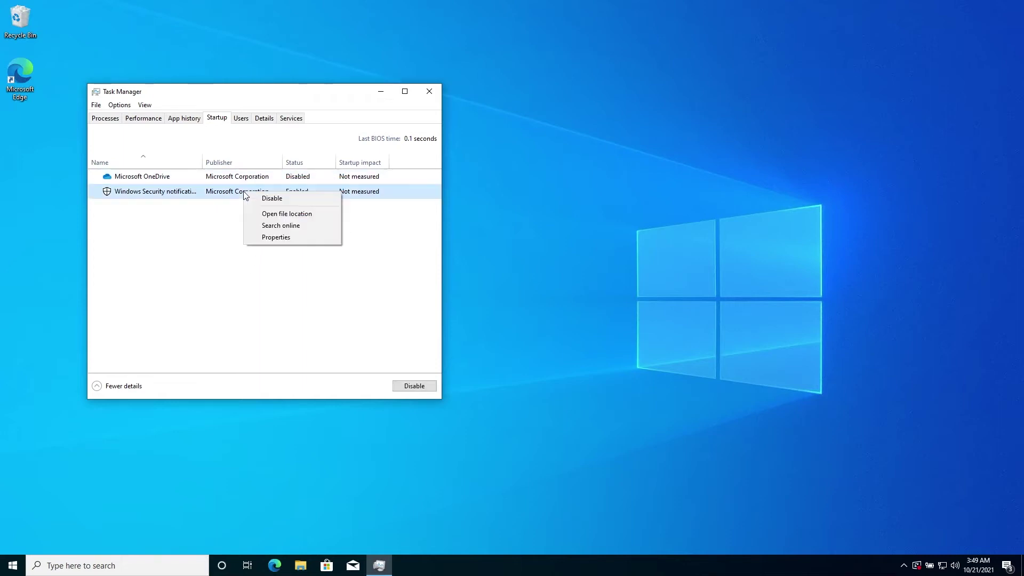
left_click(261, 199)
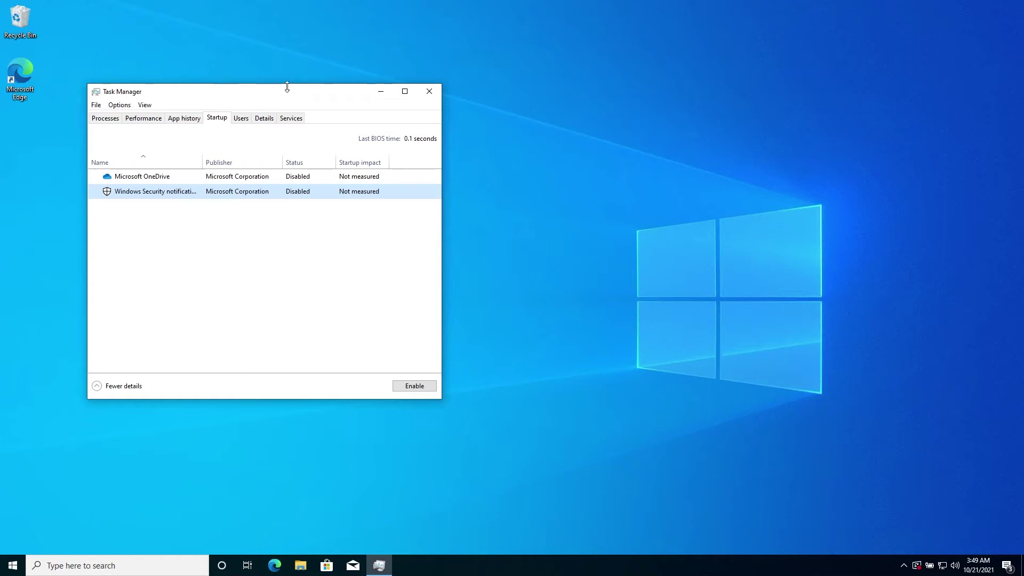
Close Task Manager and search Windows for 'this' to find This PC
left_click(430, 92)
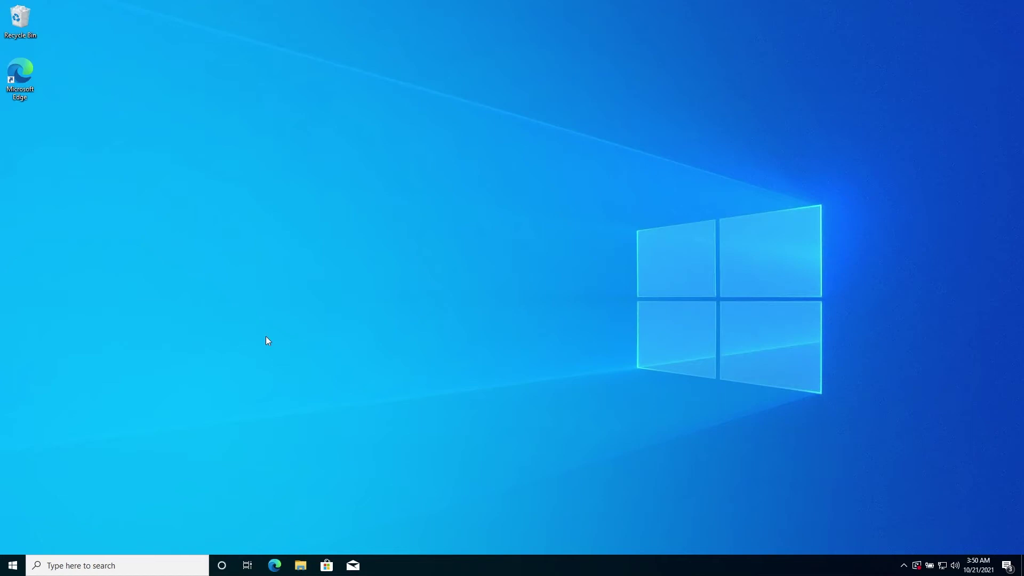
key("super")
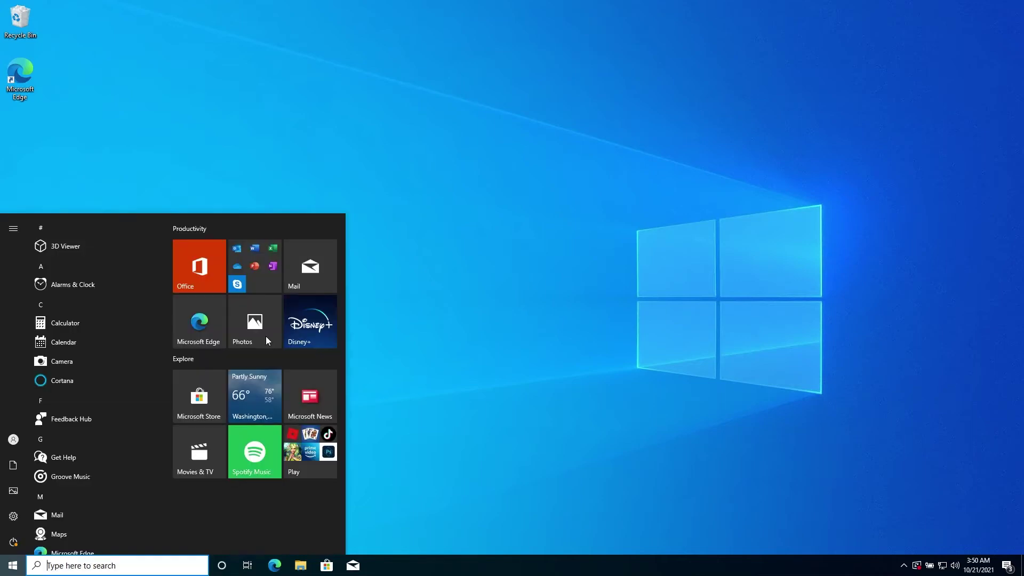
type("this")
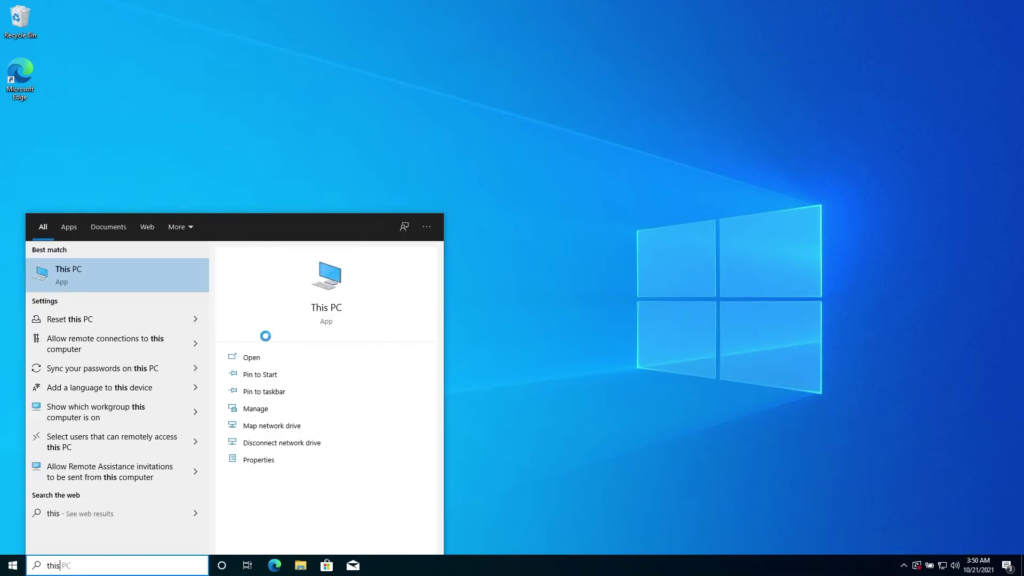
From This PC, open Local Disk (C:) properties and run Disk Cleanup, offering up to 122 MB
left_click(159, 267)
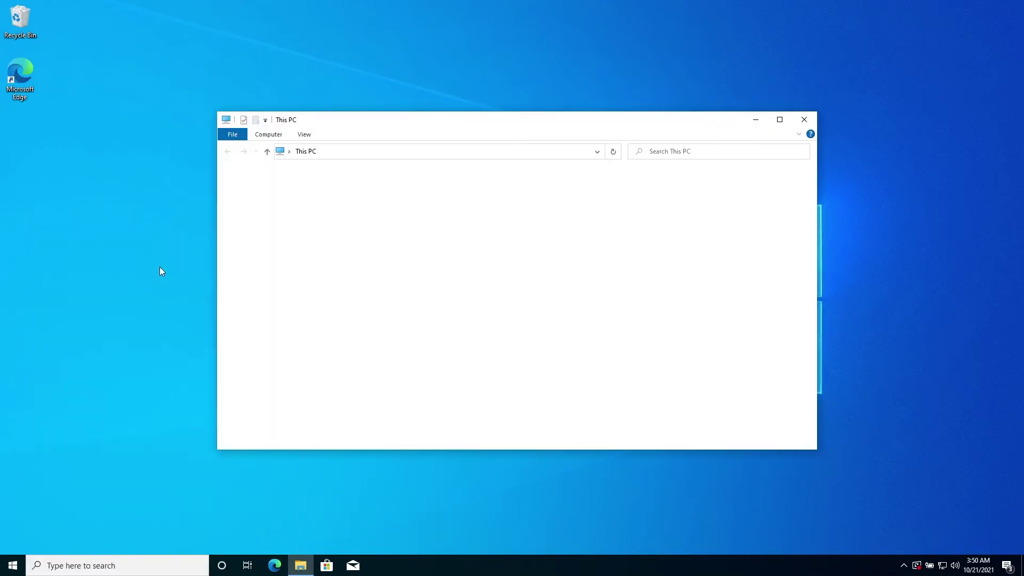
left_click(335, 300)
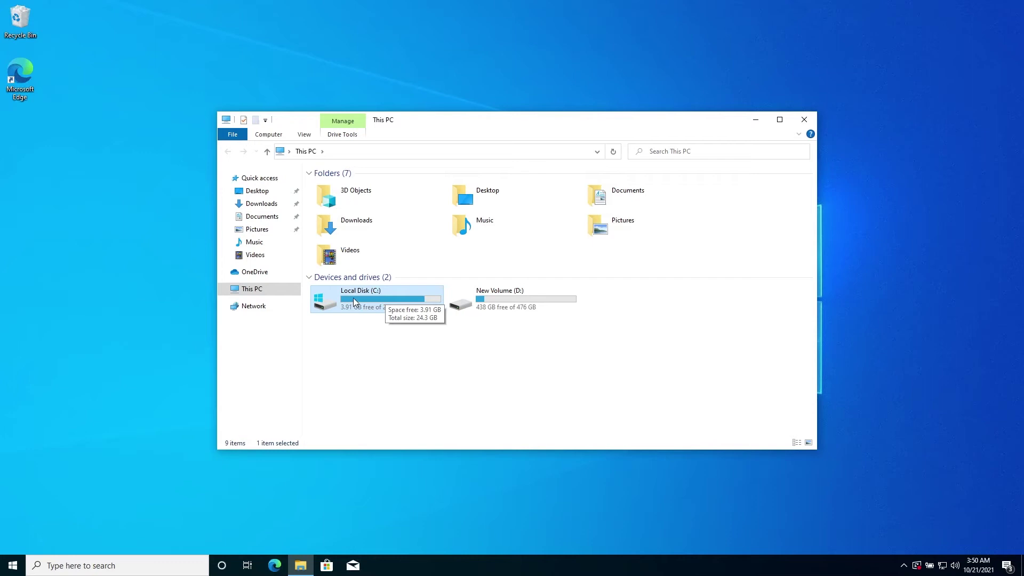
right_click(353, 298)
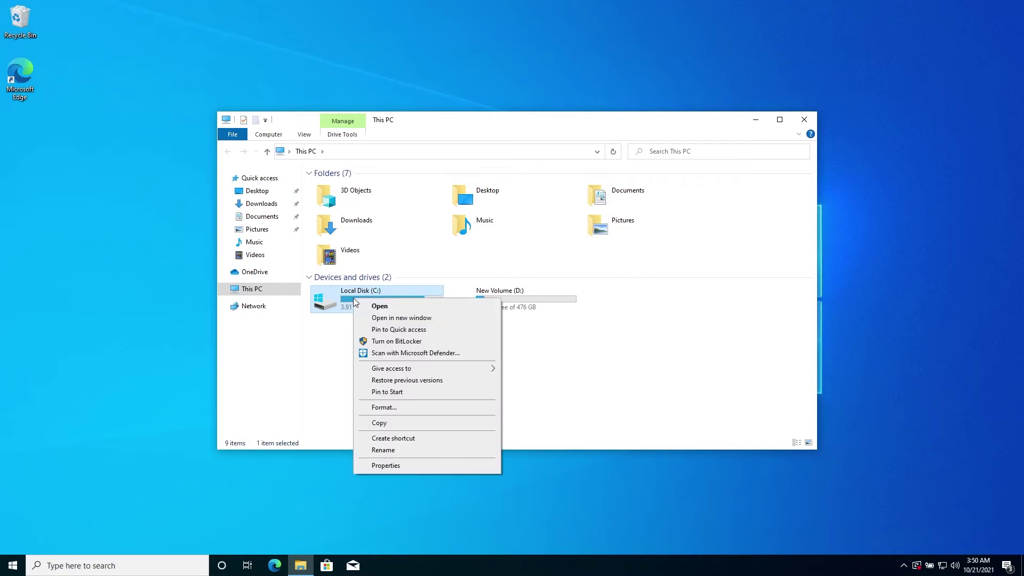
left_click(372, 466)
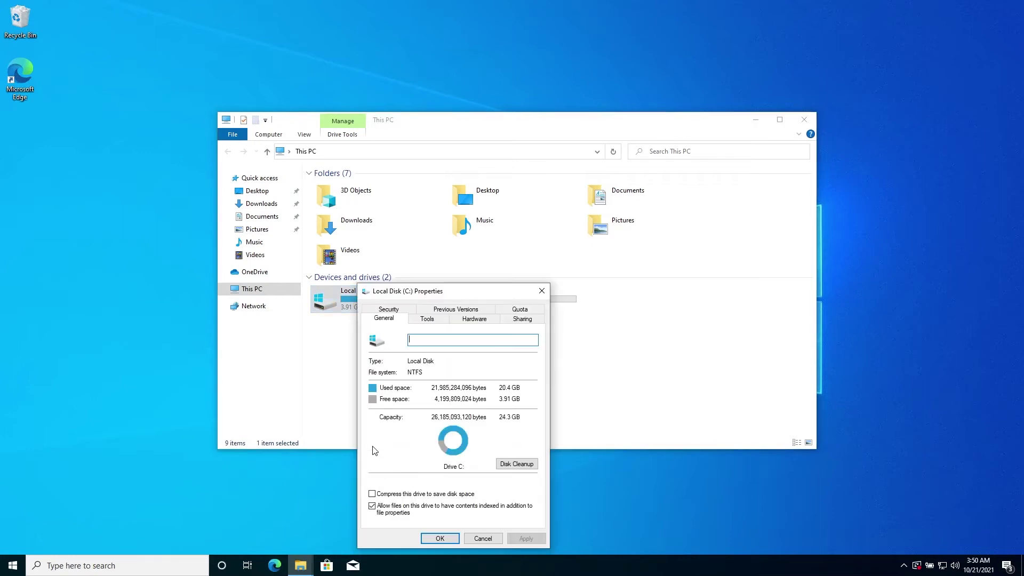
left_click(516, 464)
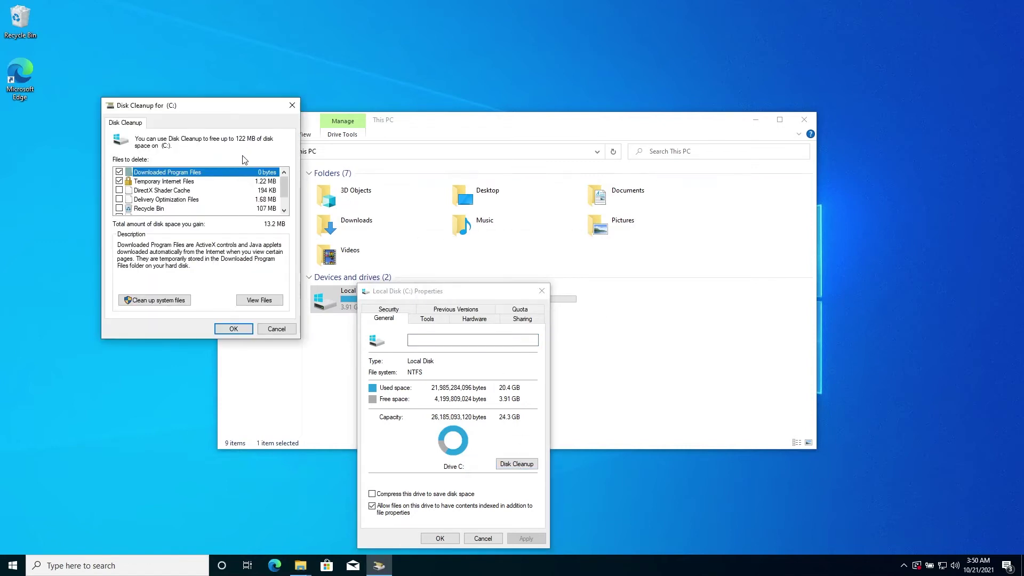
scroll(237, 195, "down", 1)
scroll(237, 195, "up", 1)
scroll(237, 195, "down", 1)
scroll(237, 195, "up", 1)
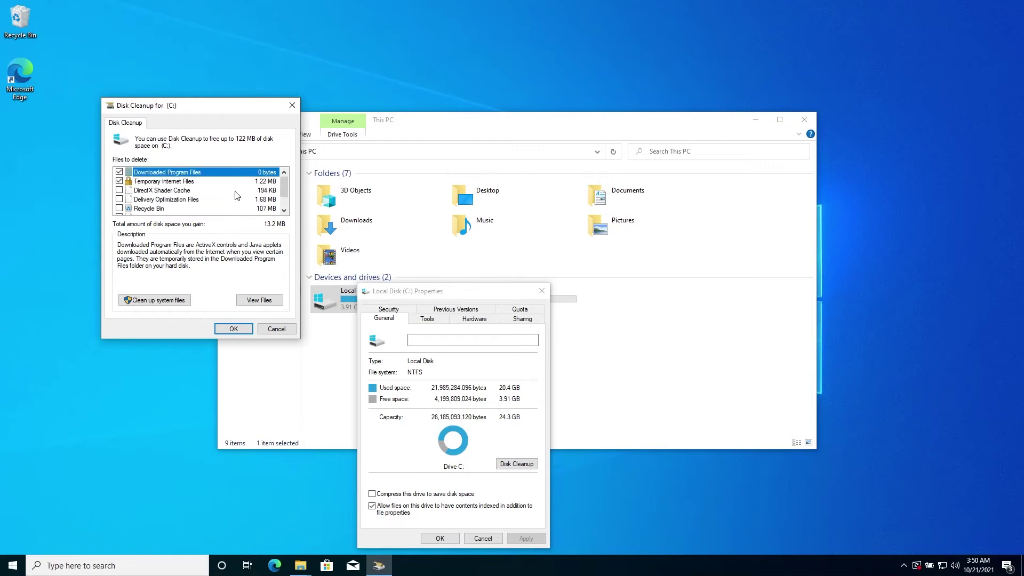
Rescan drive C: with system files included in Disk Cleanup
left_click(150, 302)
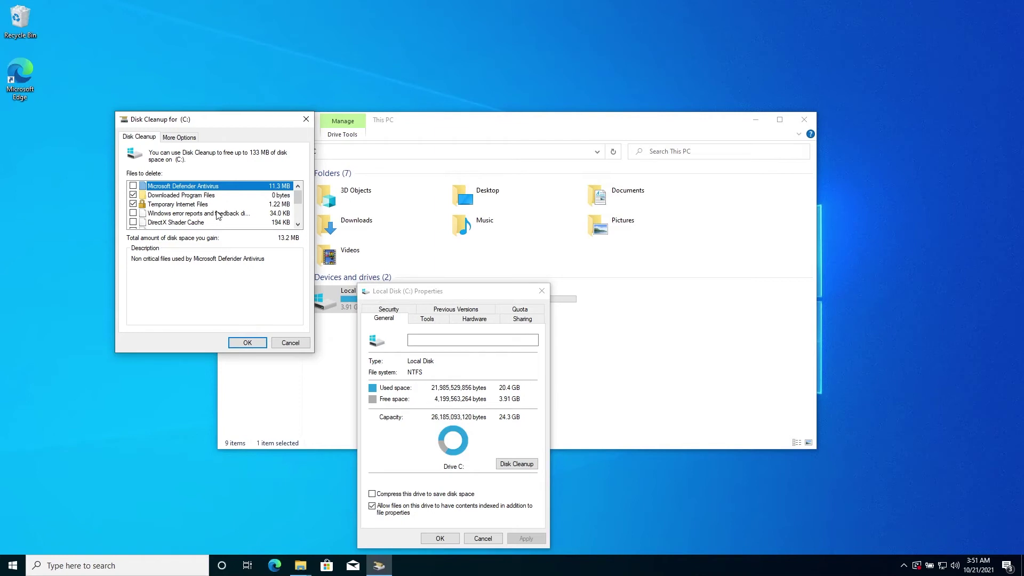
scroll(218, 215, "down", 1)
scroll(218, 214, "down", 1)
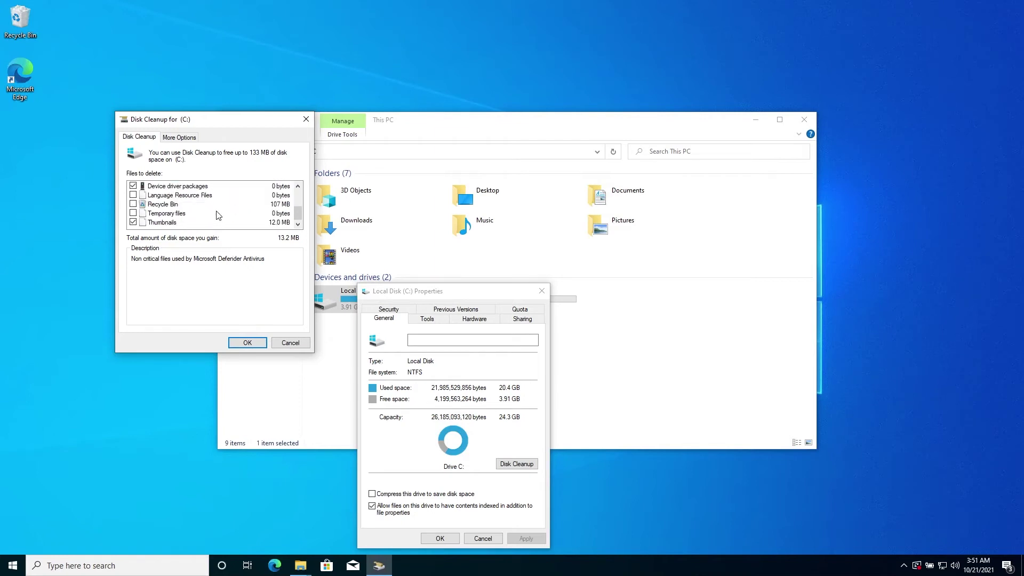
Tick every category, including Recycle Bin, Defender and Delivery Optimization files, and permanently delete them
left_click(133, 204)
scroll(141, 216, "up", 1)
scroll(142, 216, "up", 1)
left_click(133, 222)
left_click(133, 185)
scroll(136, 195, "down", 1)
left_click(133, 204)
scroll(221, 226, "down", 1)
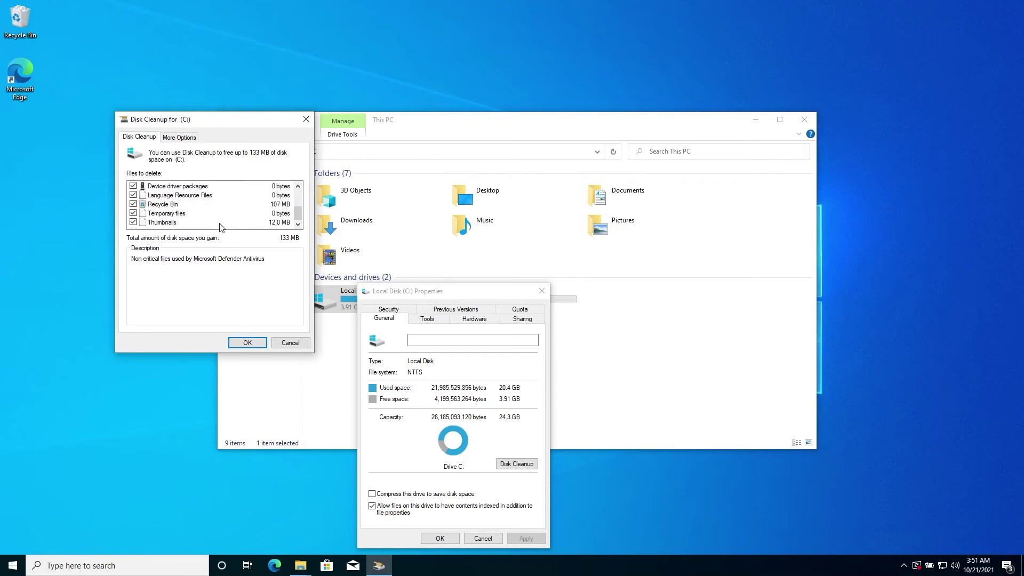
left_click(248, 344)
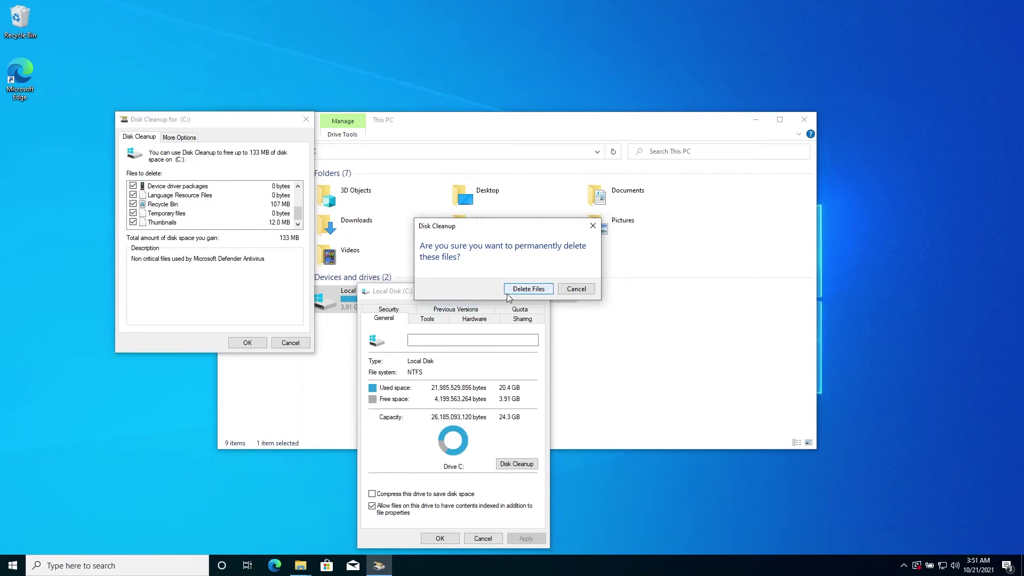
left_click(525, 290)
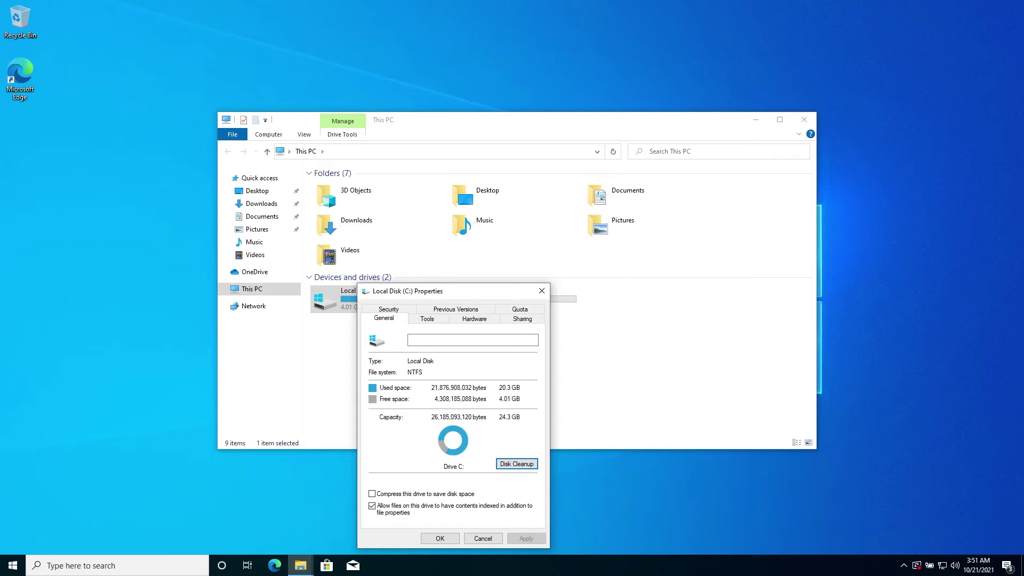
Close the C: windows and download the Bulk Crap Uninstaller installer from FossHub
left_click(440, 538)
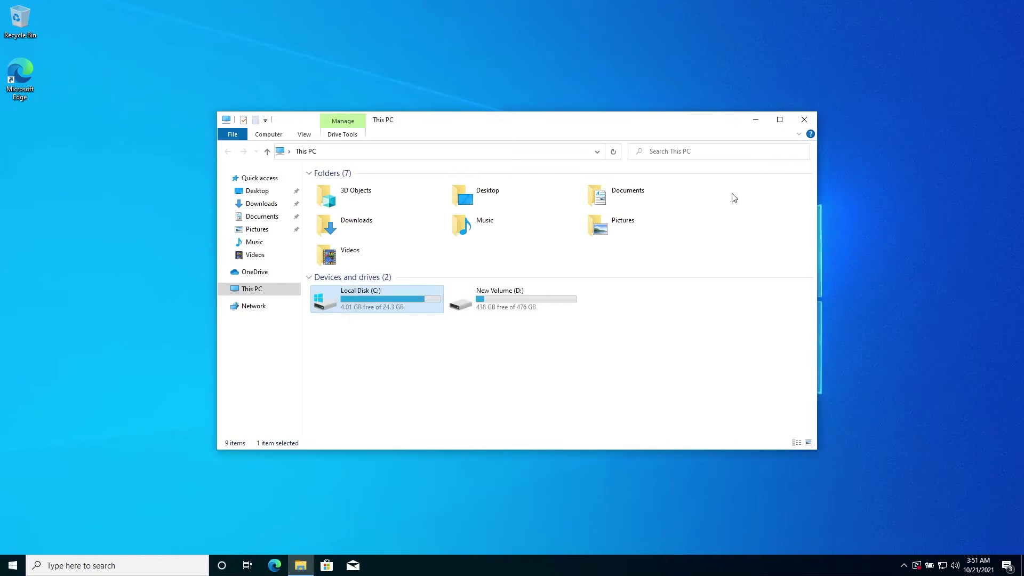
left_click(803, 123)
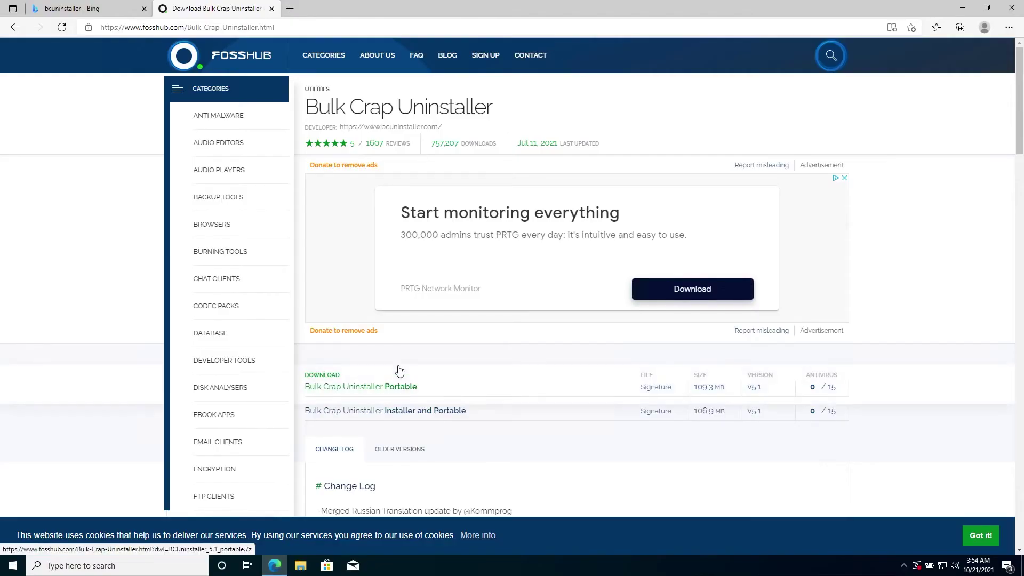
left_click(436, 416)
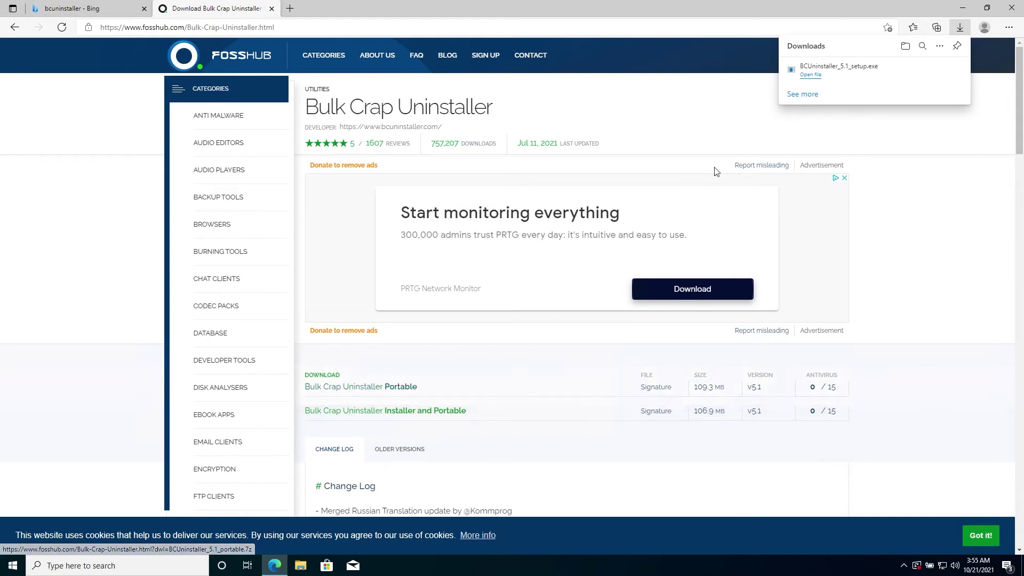
Run BCUninstaller setup in English as a Standard Installation and accept the license
left_click(809, 76)
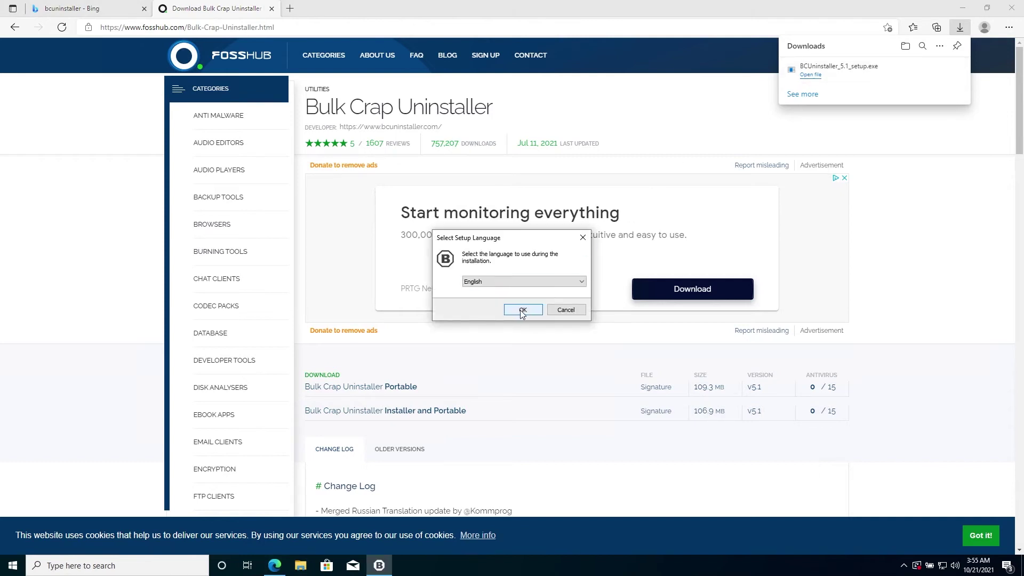
left_click(518, 312)
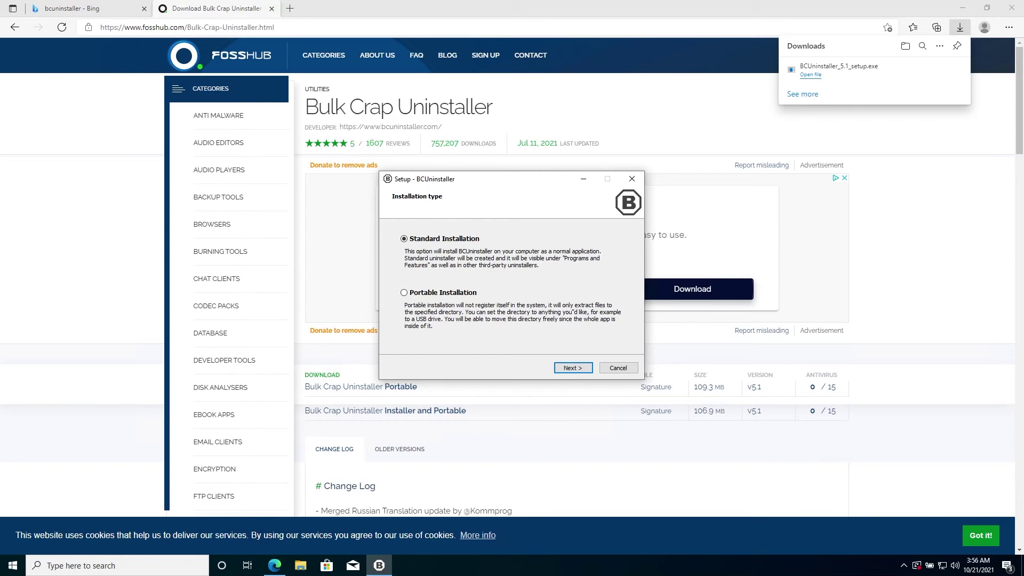
left_click(573, 369)
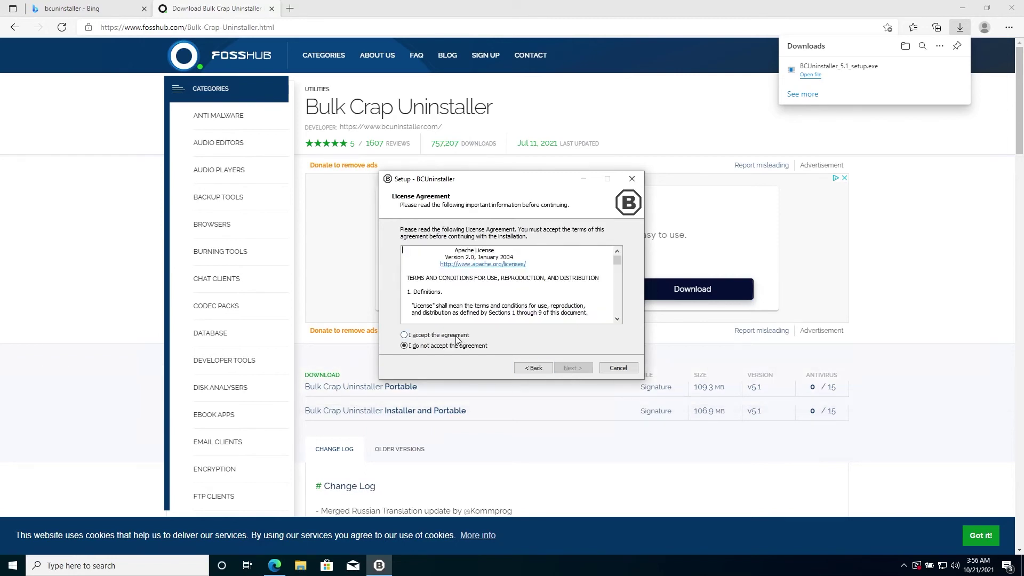
left_click(454, 336)
left_click(574, 372)
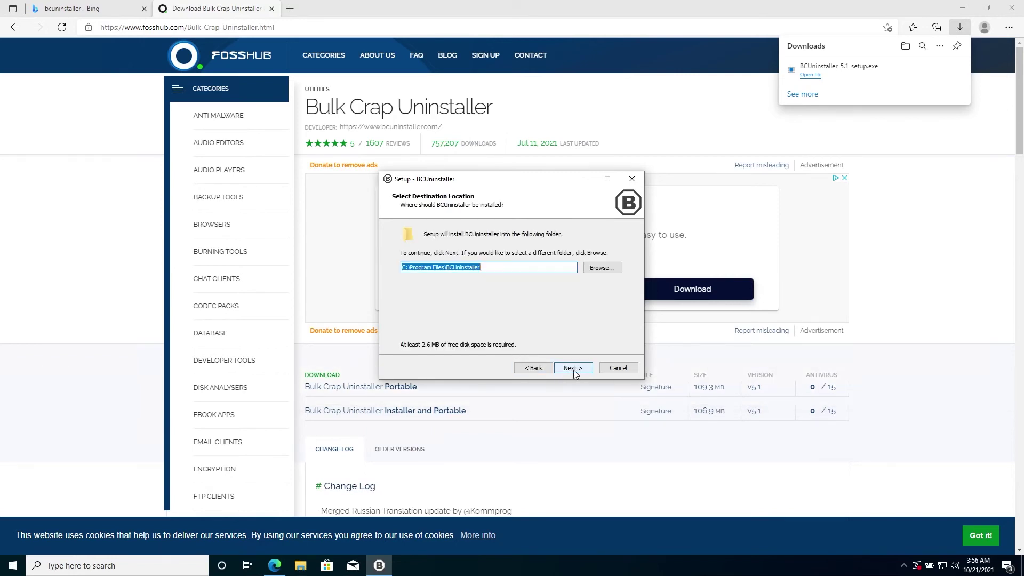
Install with default folder, components, Start Menu folder and desktop shortcut, skipping the manual
left_click(574, 369)
left_click(574, 369)
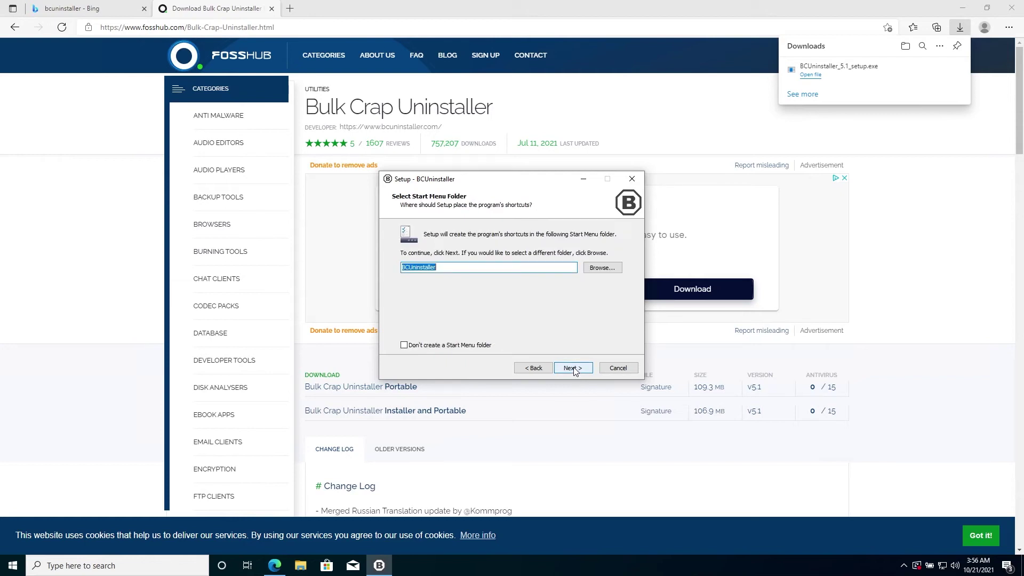
left_click(574, 369)
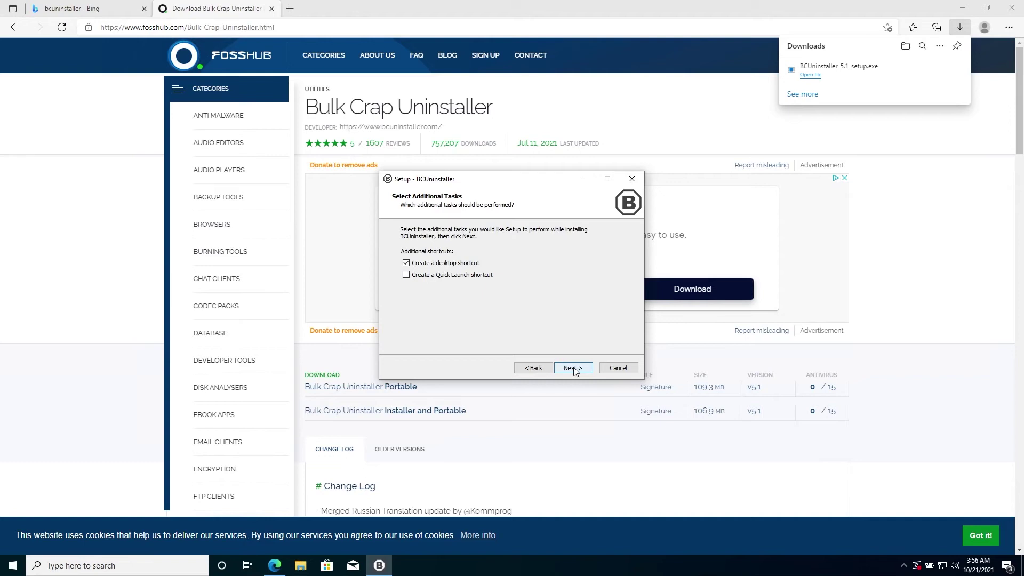
left_click(574, 369)
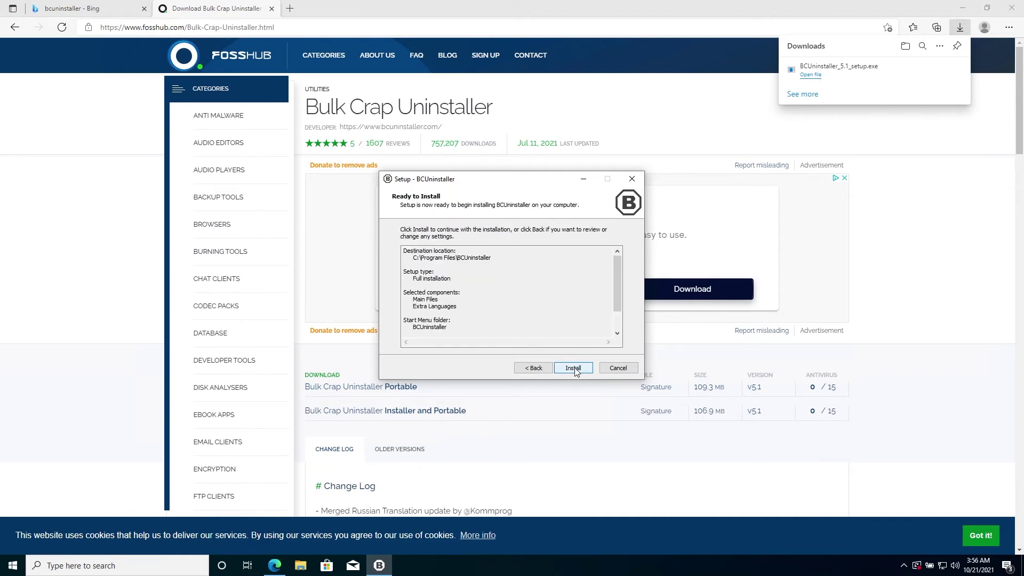
left_click(574, 369)
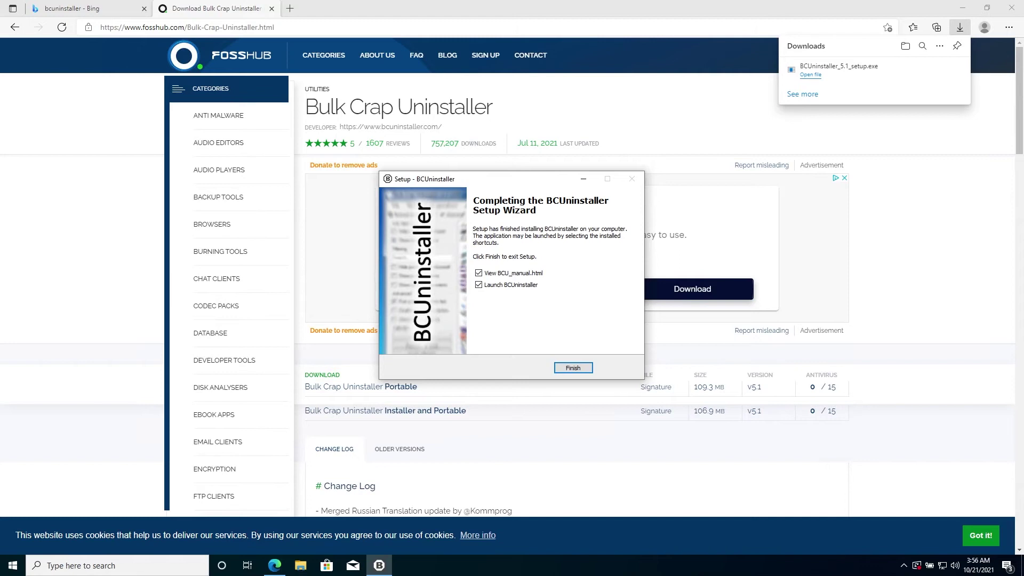
left_click(479, 274)
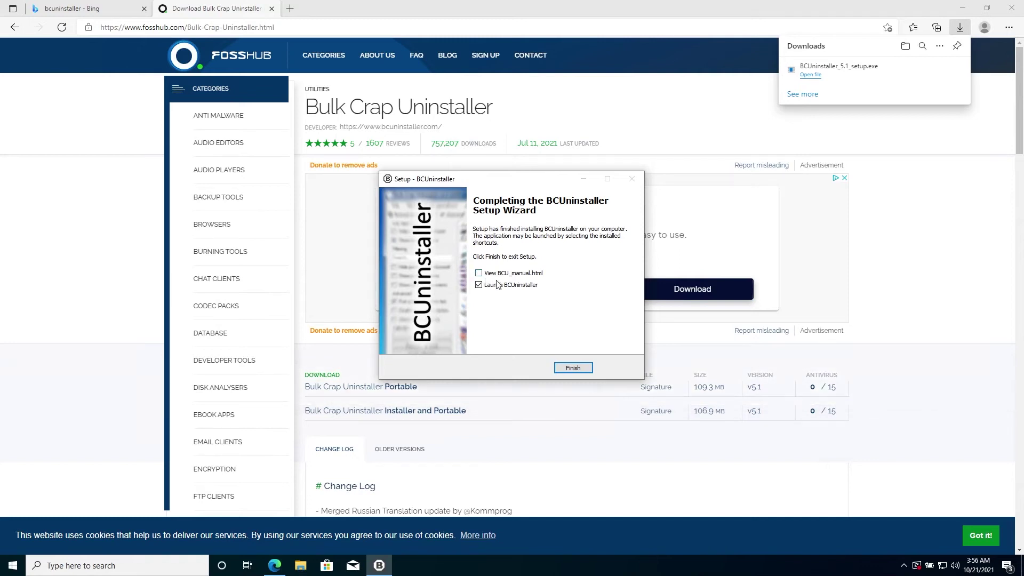
Launch BCU, enable checkbox selection in the first-run wizard, finish it and dismiss the welcome dialog
left_click(570, 369)
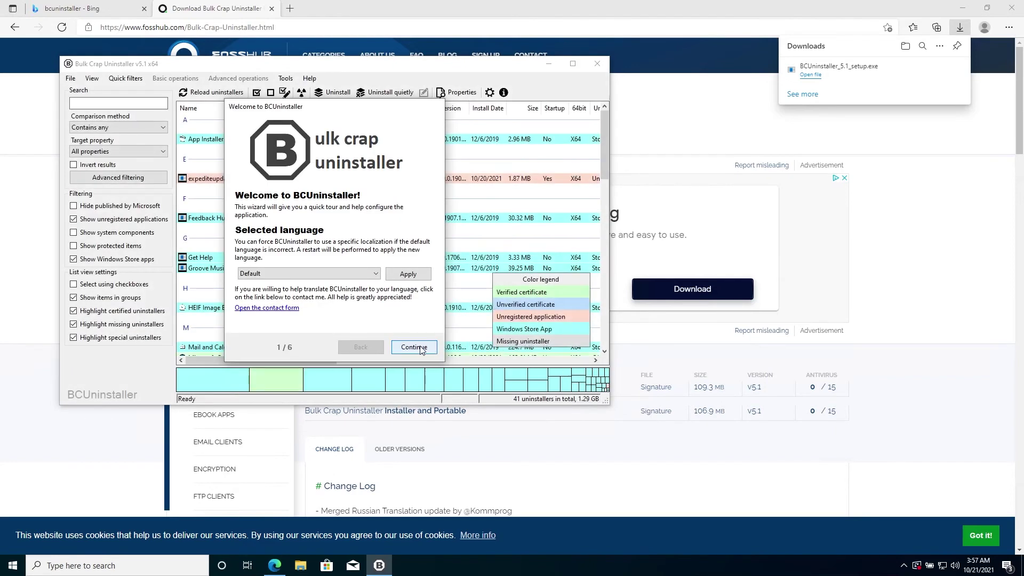
left_click(419, 348)
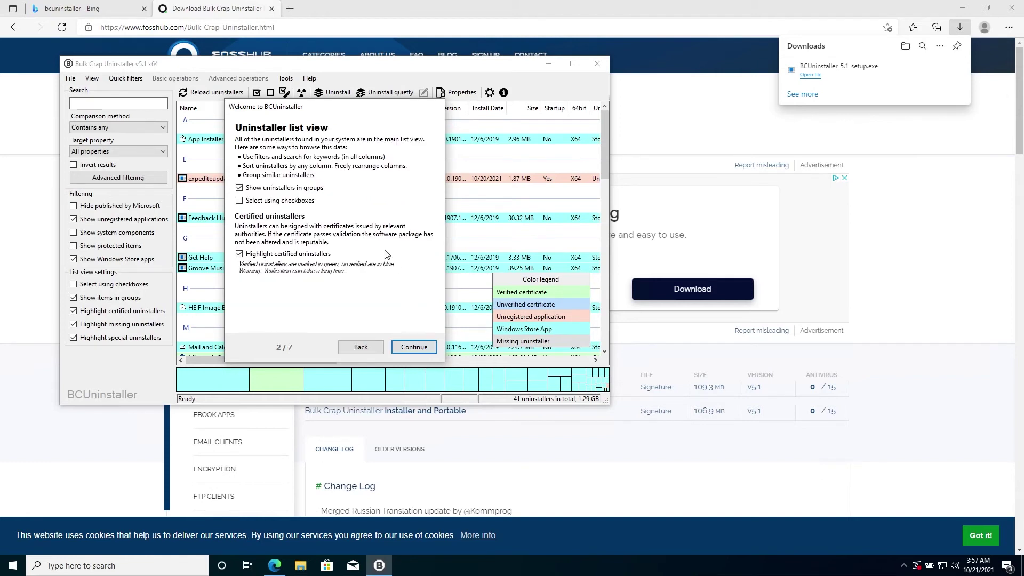
left_click(239, 201)
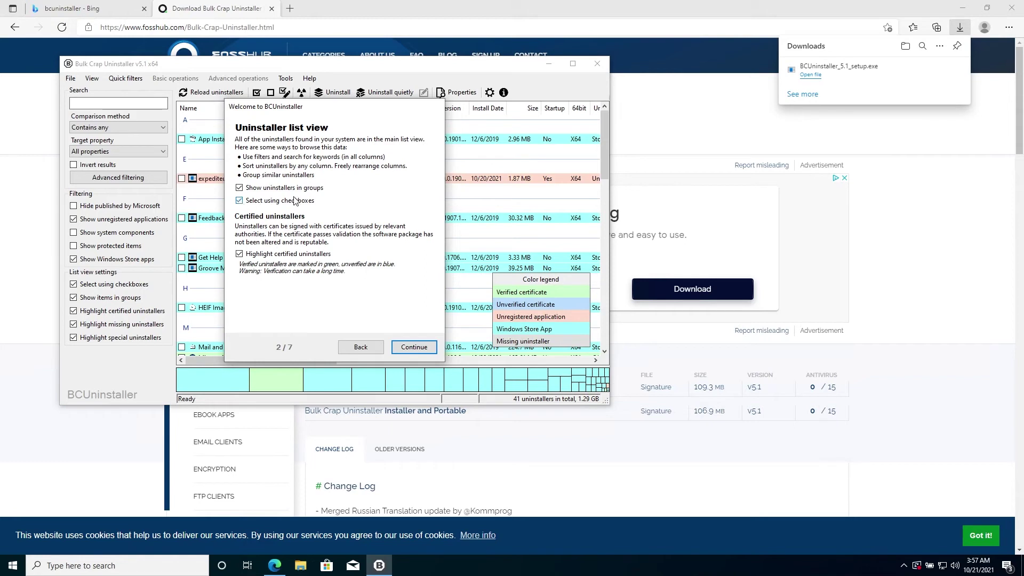
left_click(413, 347)
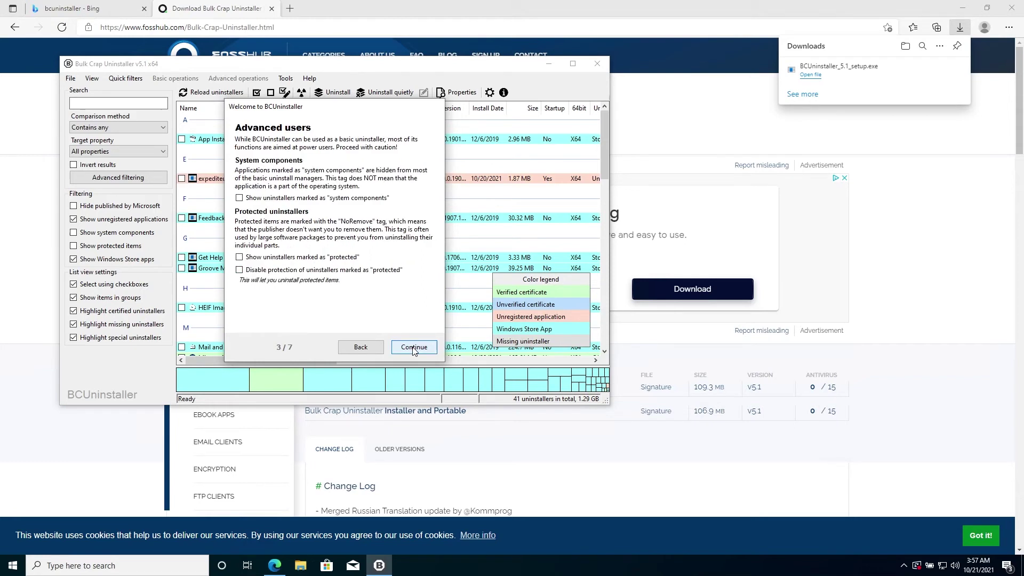
left_click(413, 348)
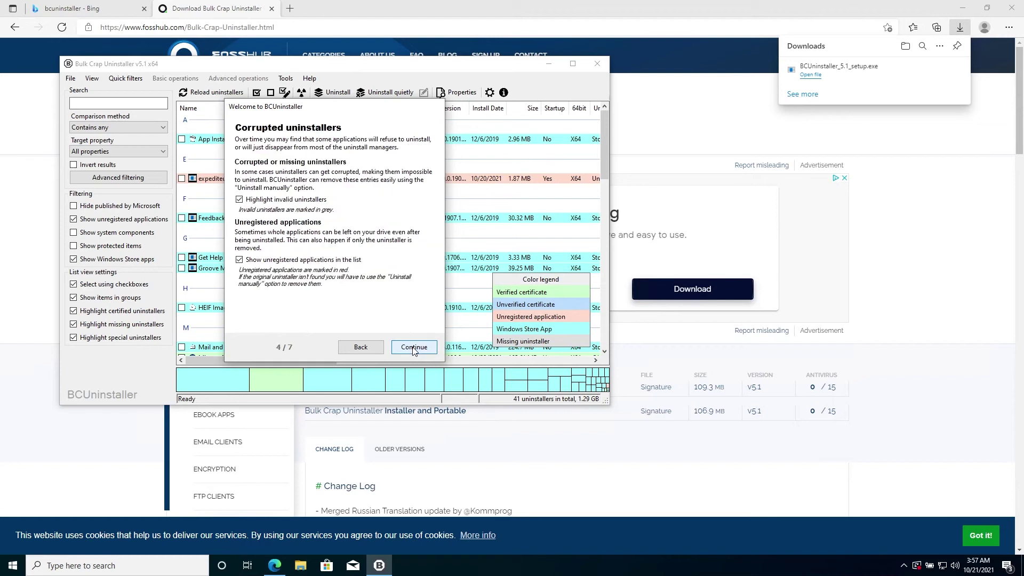
left_click(413, 348)
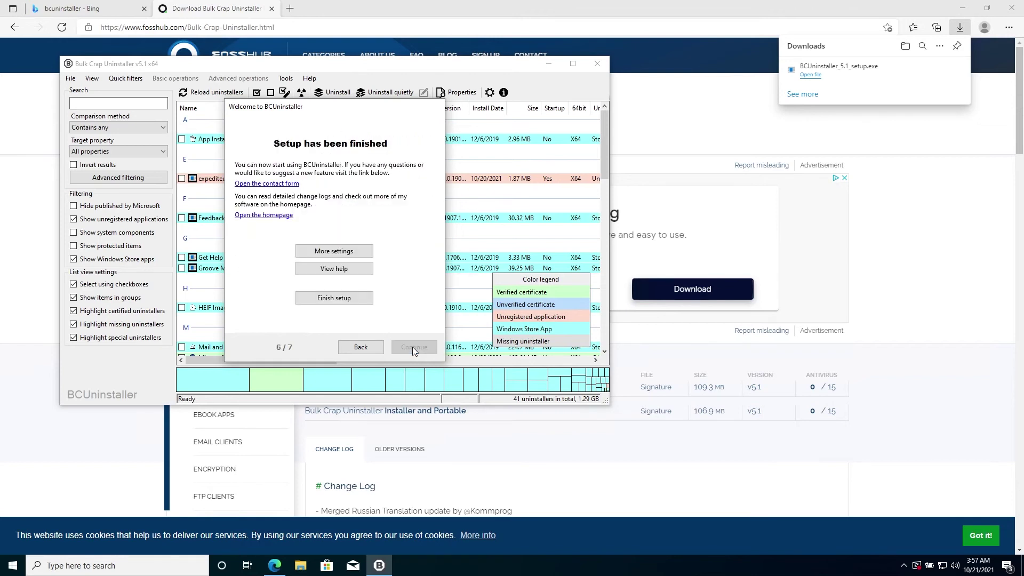
left_click(324, 298)
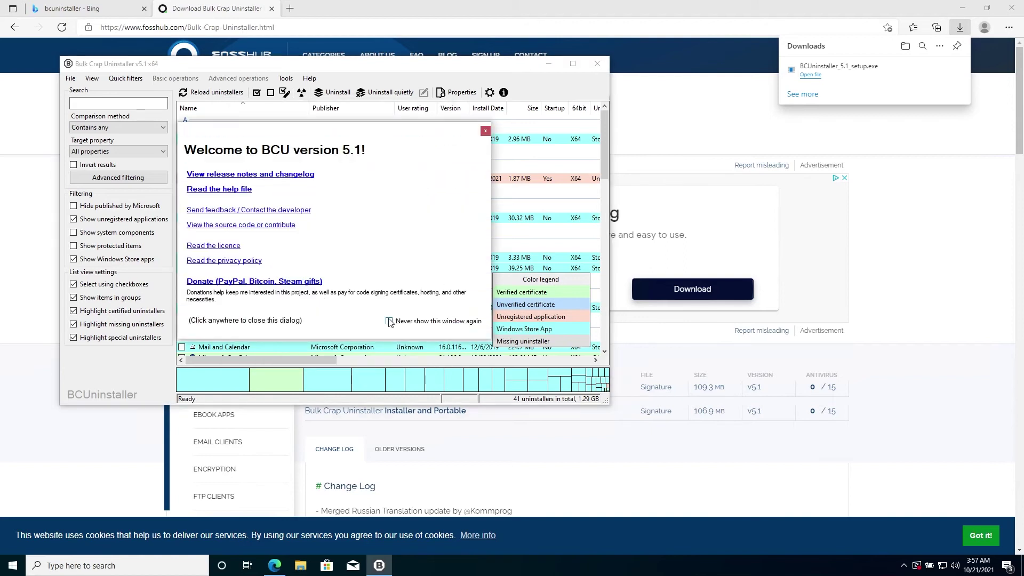
left_click(485, 132)
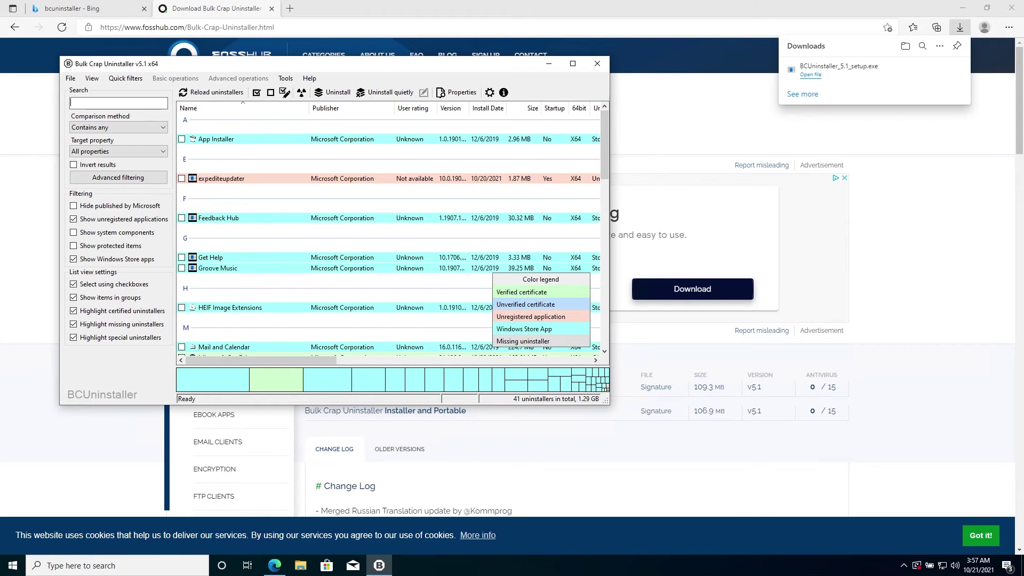
Tick Get Help, Groove Music, Feedback Hub, Microsoft Tips, Mixed Reality Portal, Movies & TV and MSN Weather
left_click(203, 238)
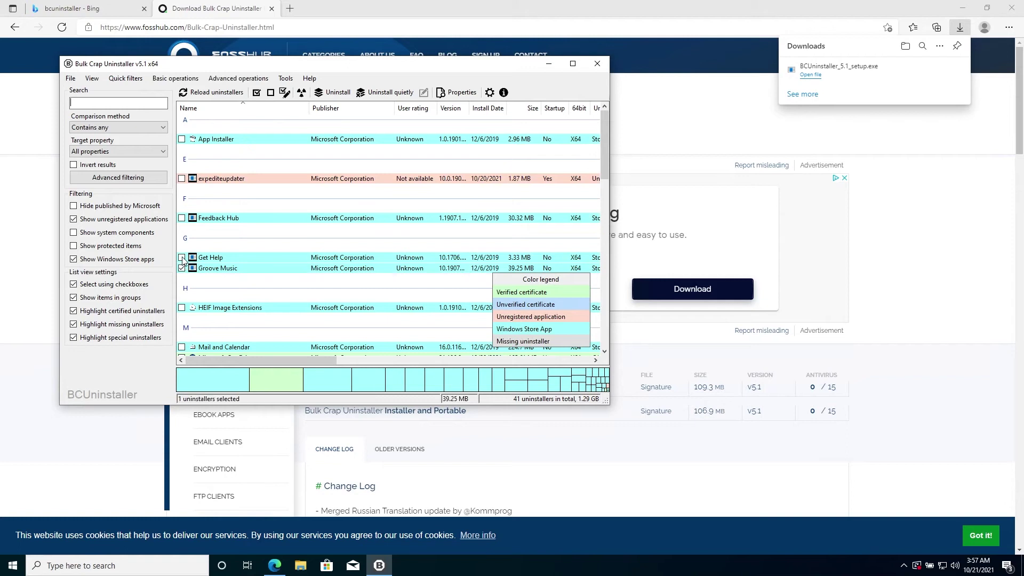
left_click(182, 219)
scroll(247, 242, "down", 1)
scroll(247, 241, "down", 2)
scroll(270, 264, "down", 2)
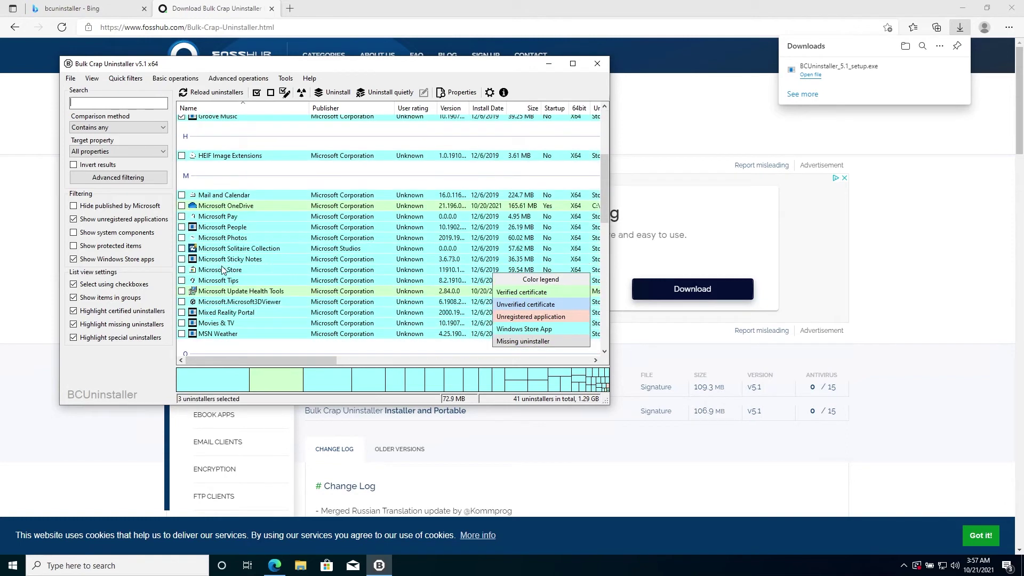
left_click(182, 280)
left_click(182, 312)
left_click(182, 323)
Quietly uninstall the seven ticked Windows Store apps through the uninstall wizard
left_click(373, 94)
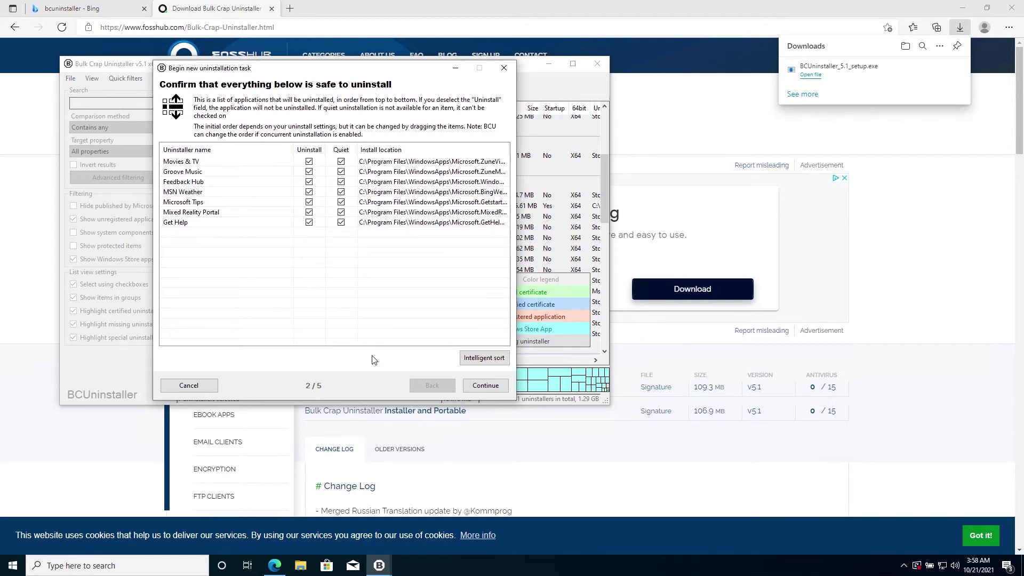
left_click(487, 387)
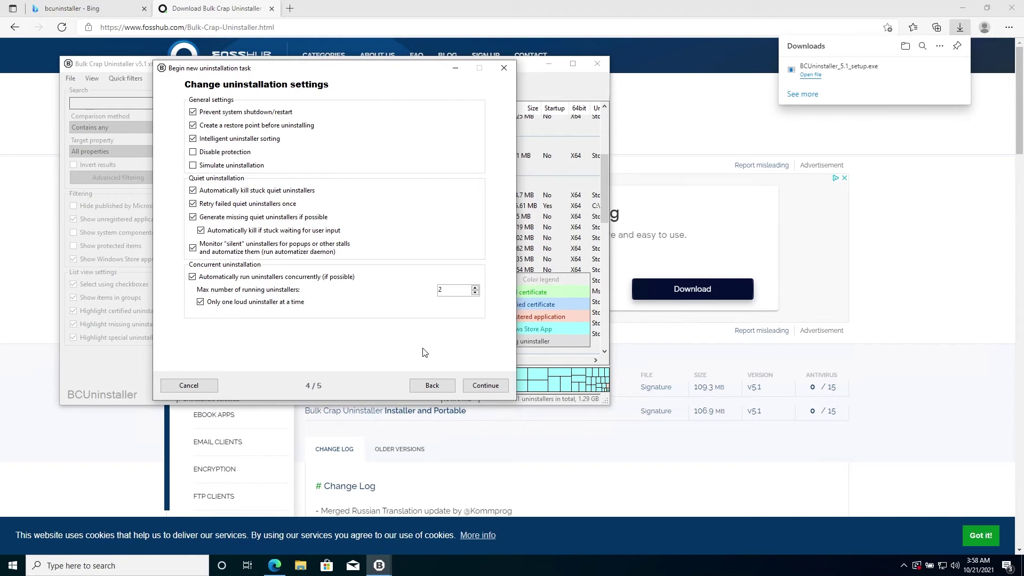
left_click(475, 384)
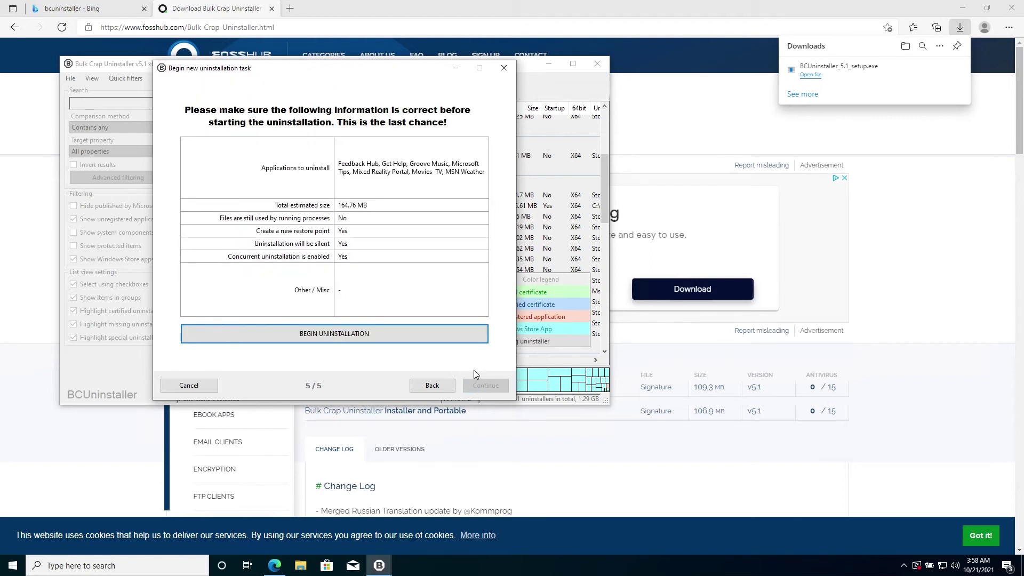
left_click(331, 335)
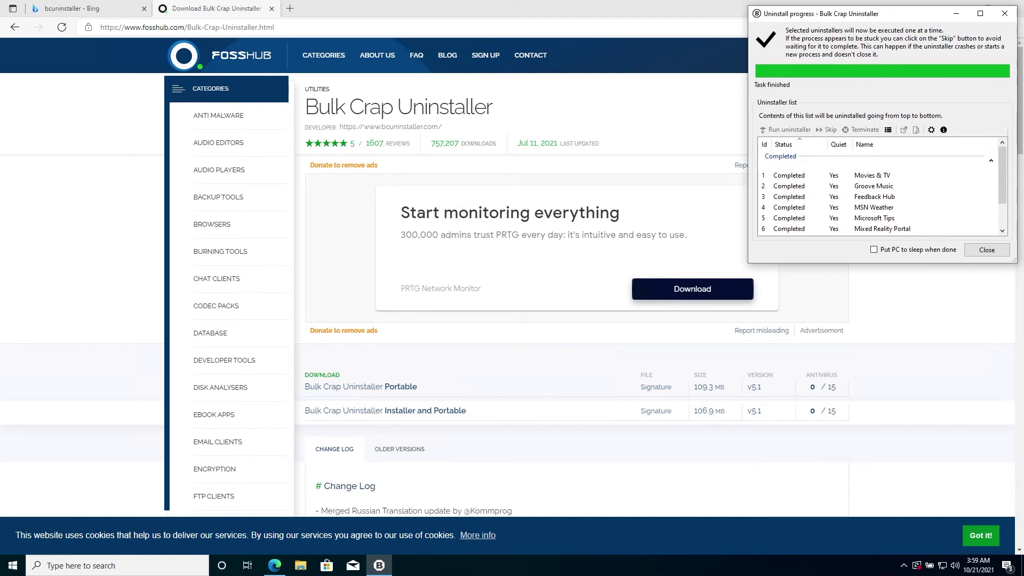
Close the progress window and run a leftover search, which finds no leftovers
left_click(987, 250)
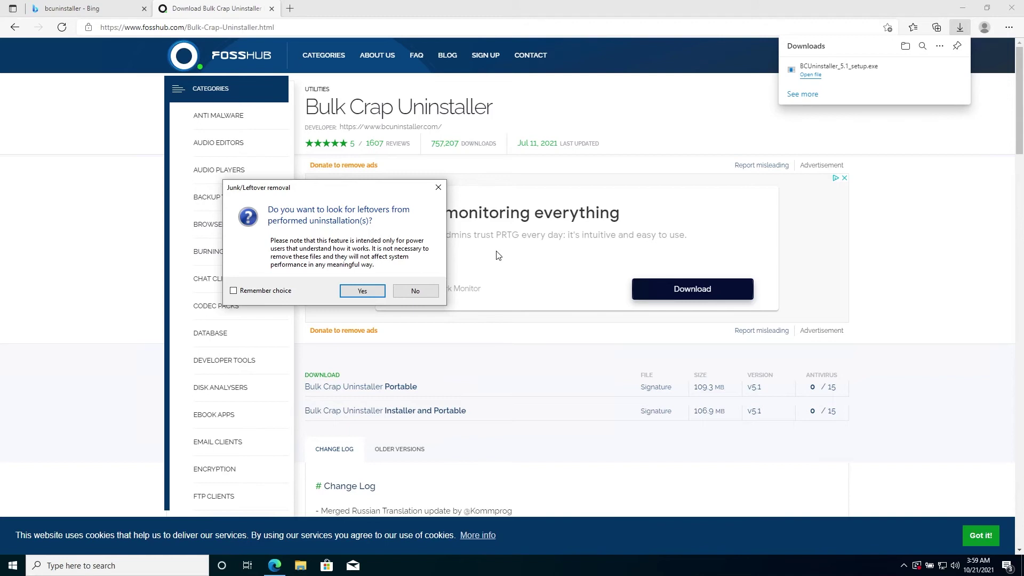
left_click(362, 291)
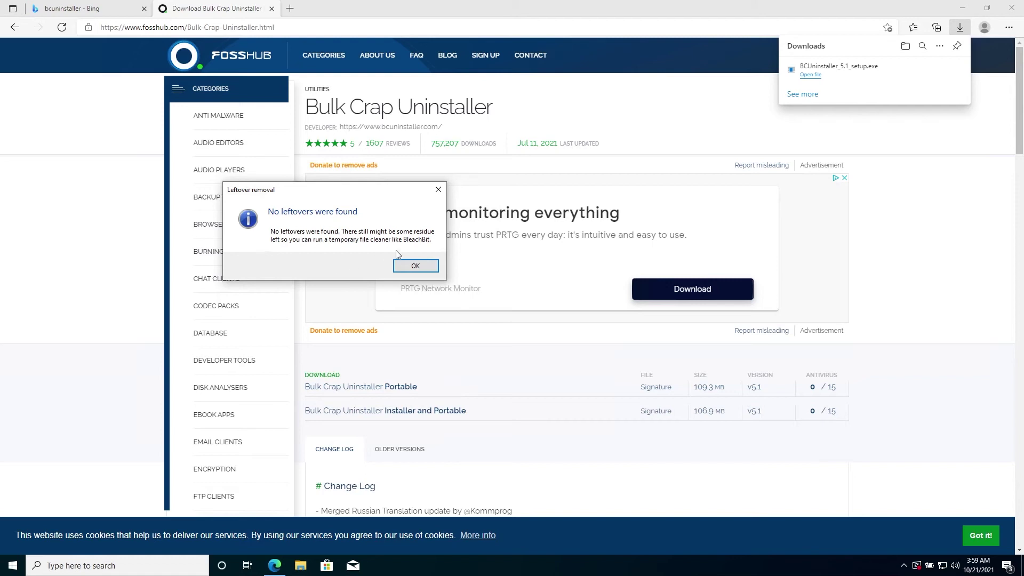
left_click(413, 265)
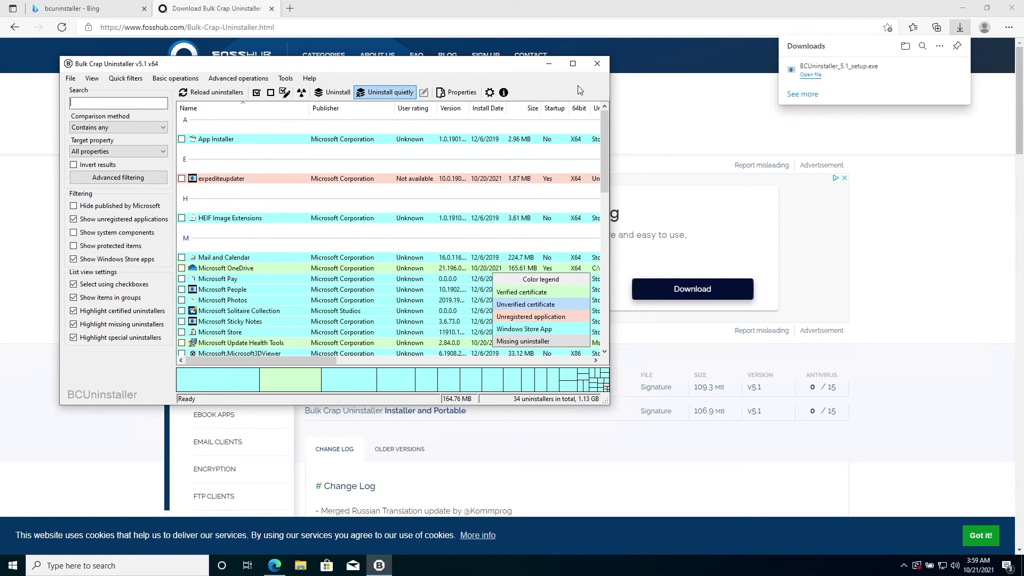
Close Bulk Crap Uninstaller and the Edge browser, leaving the empty desktop
left_click(598, 64)
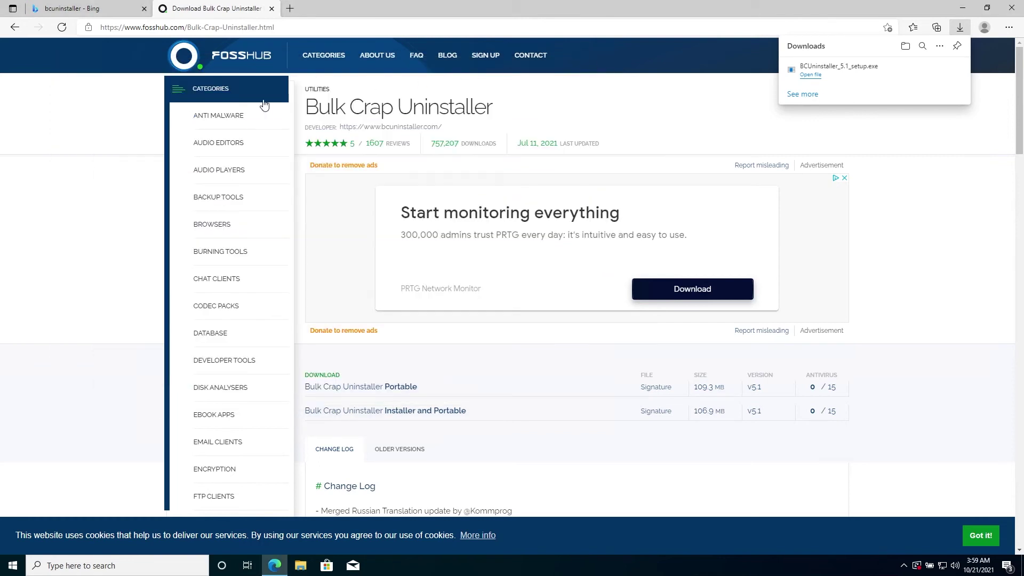
left_click(176, 3)
key("ctrl+w")
key("ctrl+w")
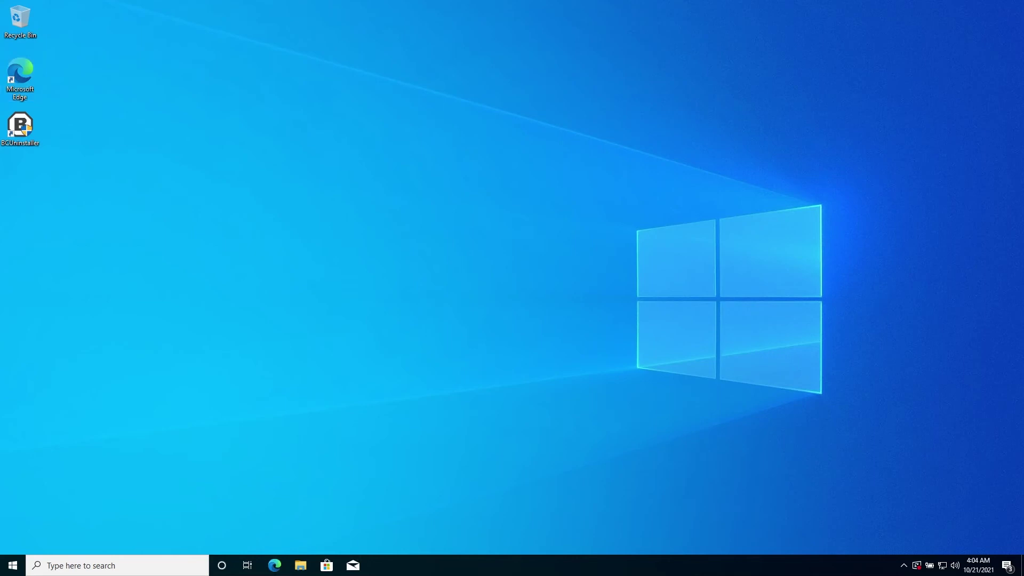
Choose Update and restart from the Start menu power options
left_click(13, 565)
left_click(14, 543)
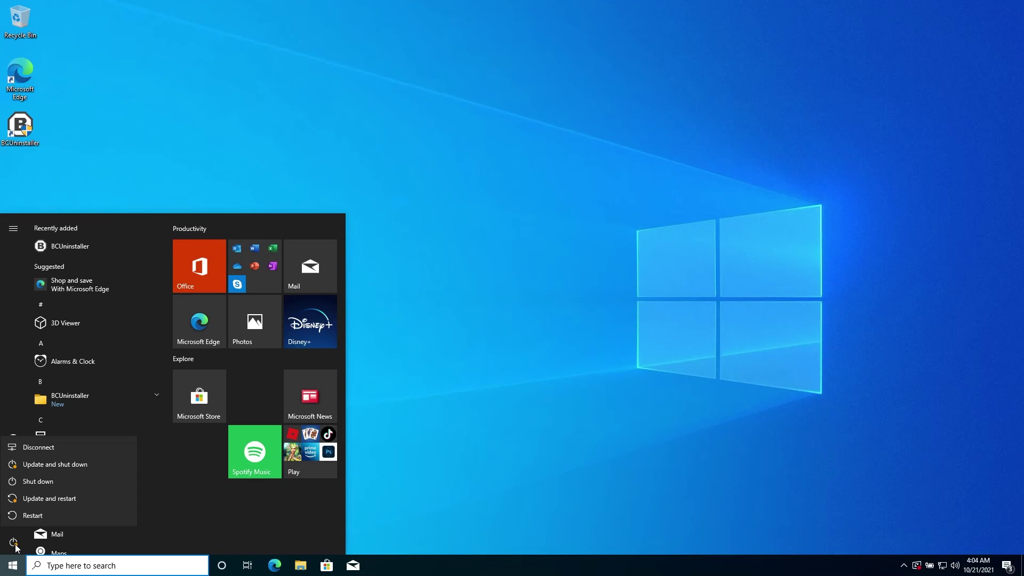
left_click(51, 497)
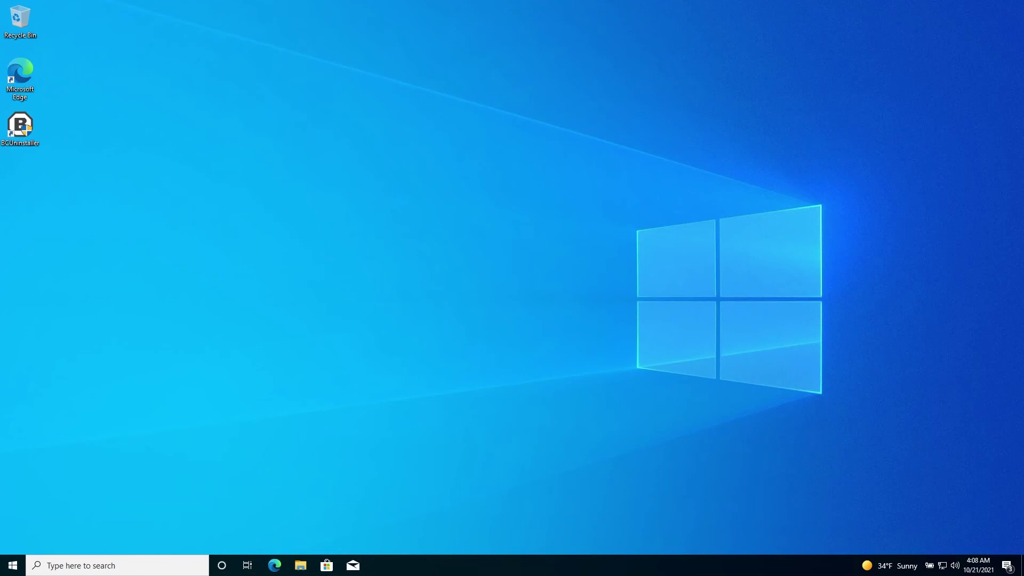
Run sfc /scannow in an administrator Command Prompt to repair corrupt system files
key("super")
type("cmd")
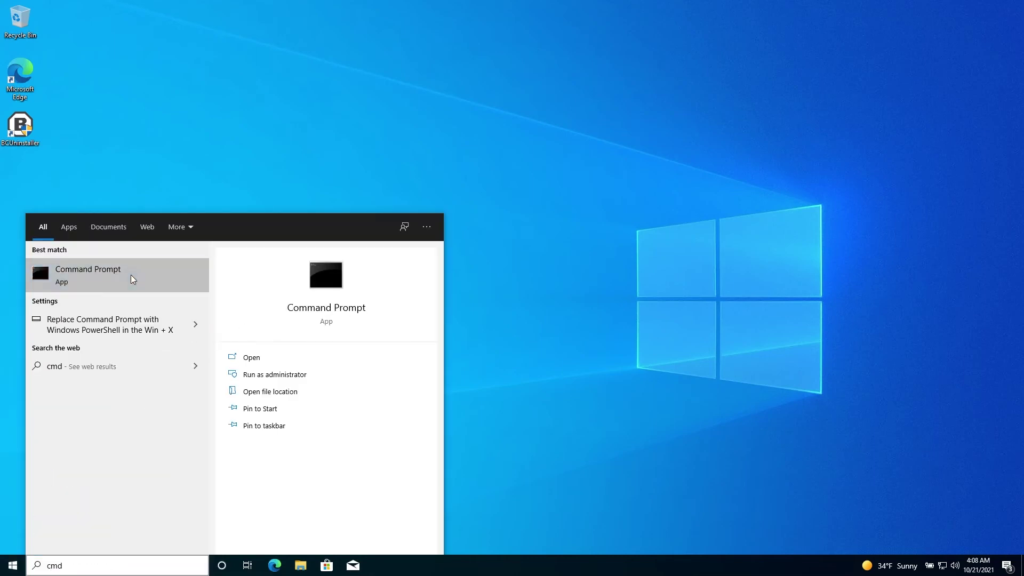
right_click(132, 277)
left_click(150, 288)
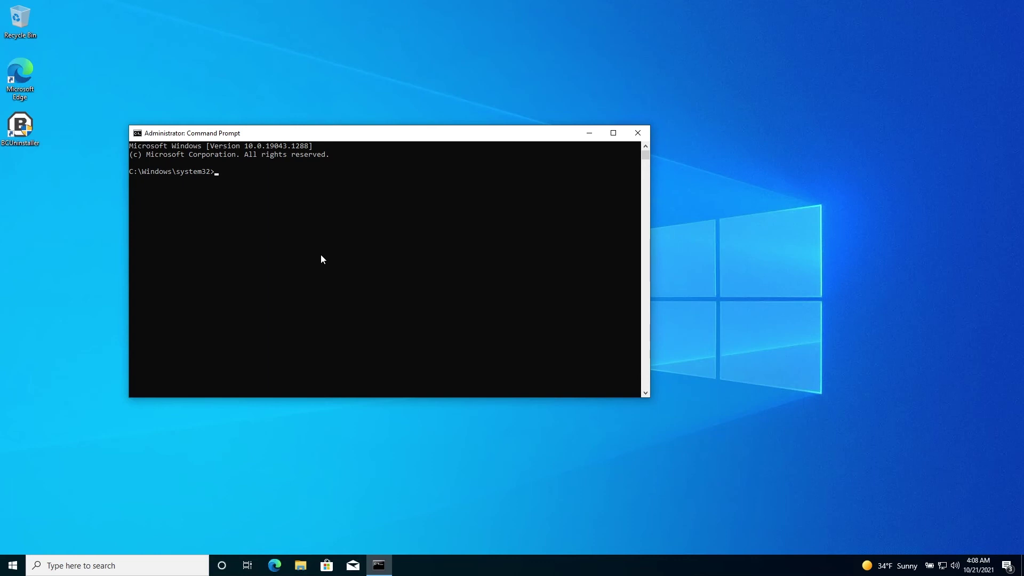
type("sfc /")
type("scannow")
key("Return")
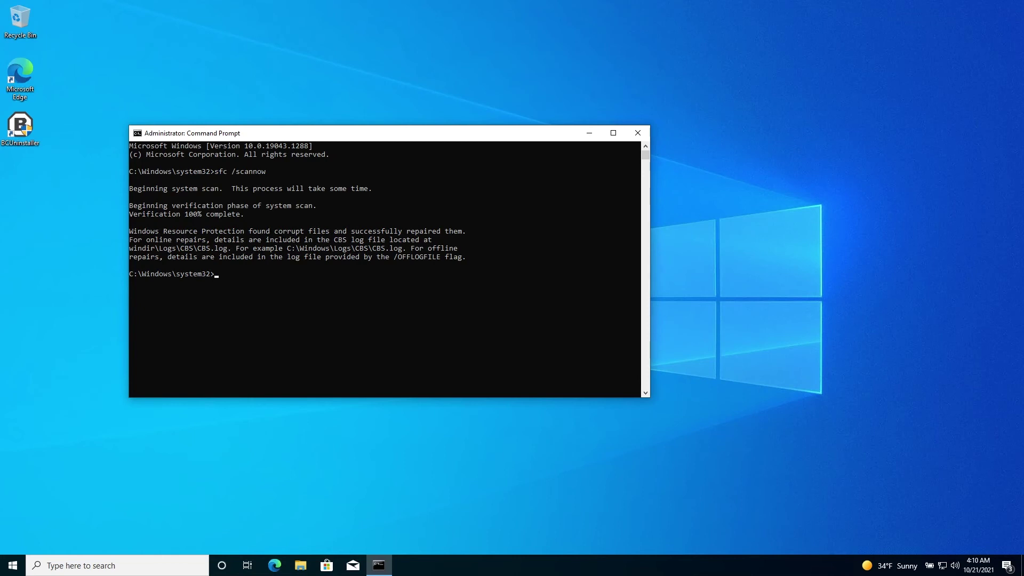
Restart the computer from the Start menu power options
left_click(16, 563)
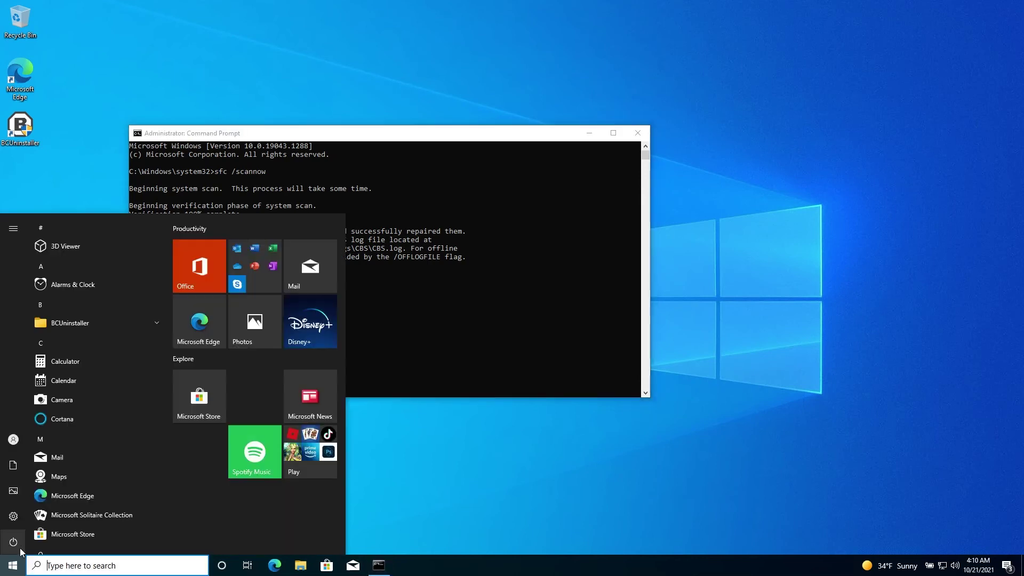
left_click(24, 542)
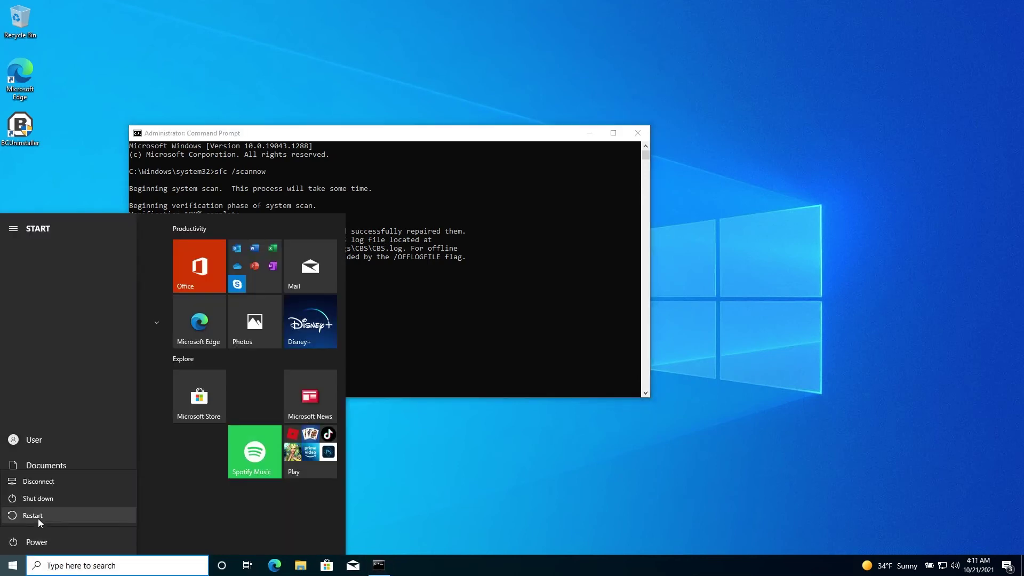
left_click(33, 515)
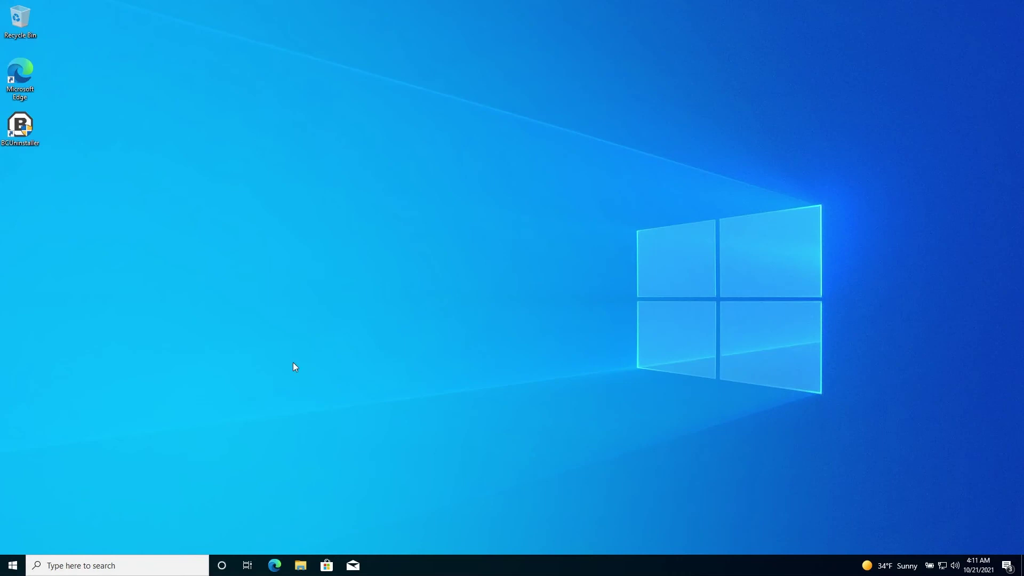
Launch Command Prompt as administrator after the reboot
key("super")
type("cmd")
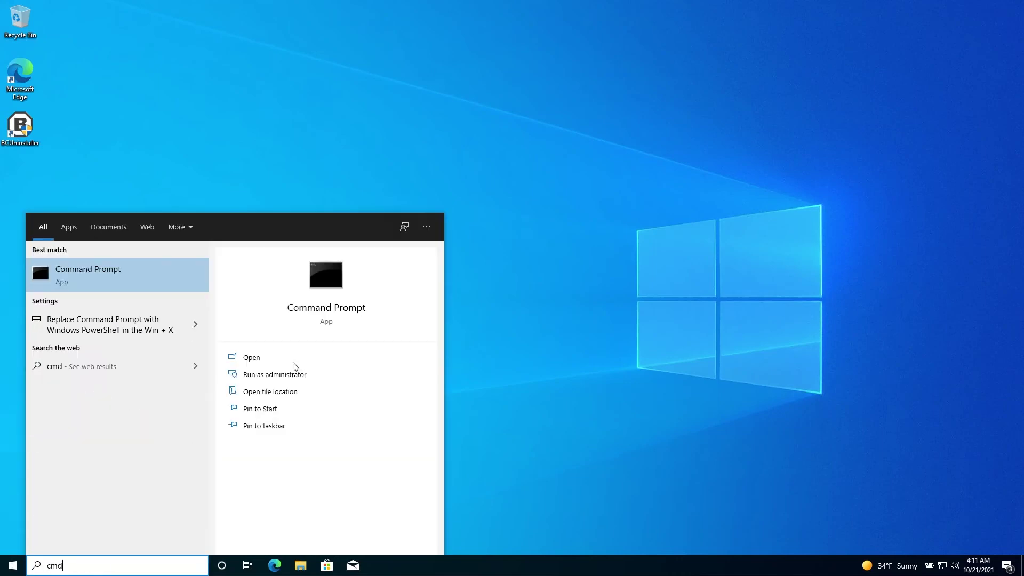
right_click(73, 277)
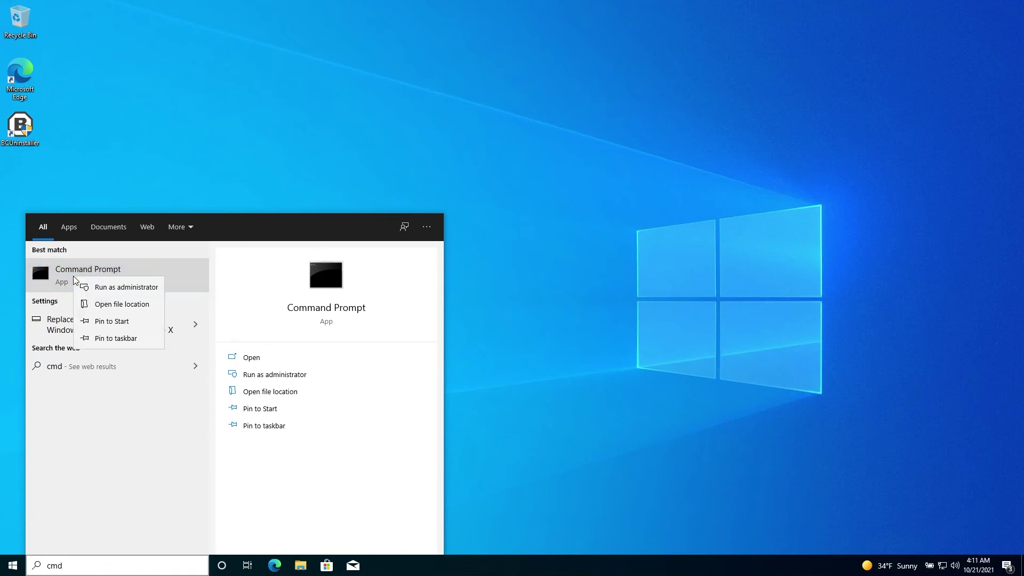
left_click(95, 288)
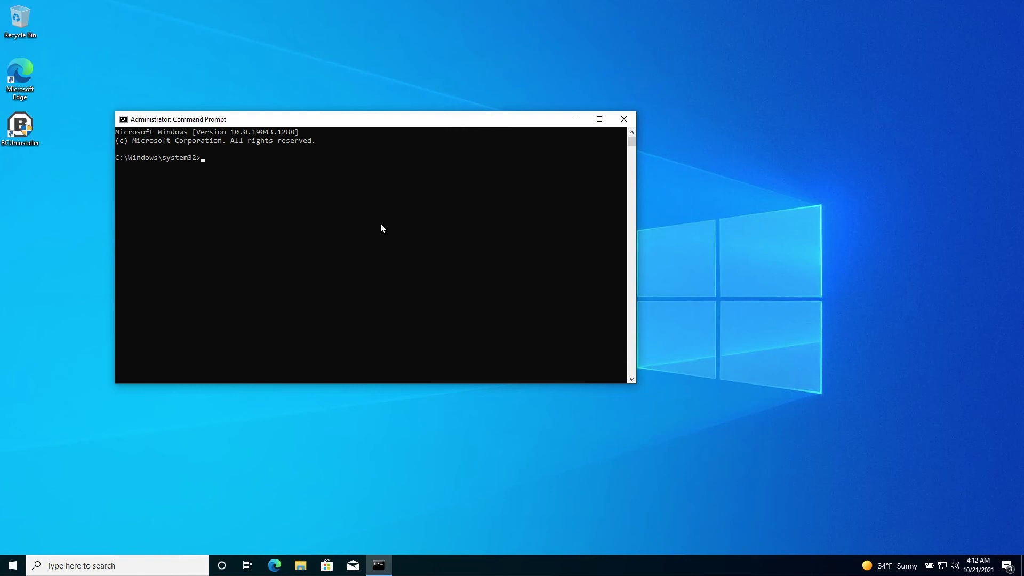
Run dism /online /cleanup-image /scanhealth, which reports no component store corruption
type("dism ")
type("/online /cleanup-image")
type(" /scanhealth")
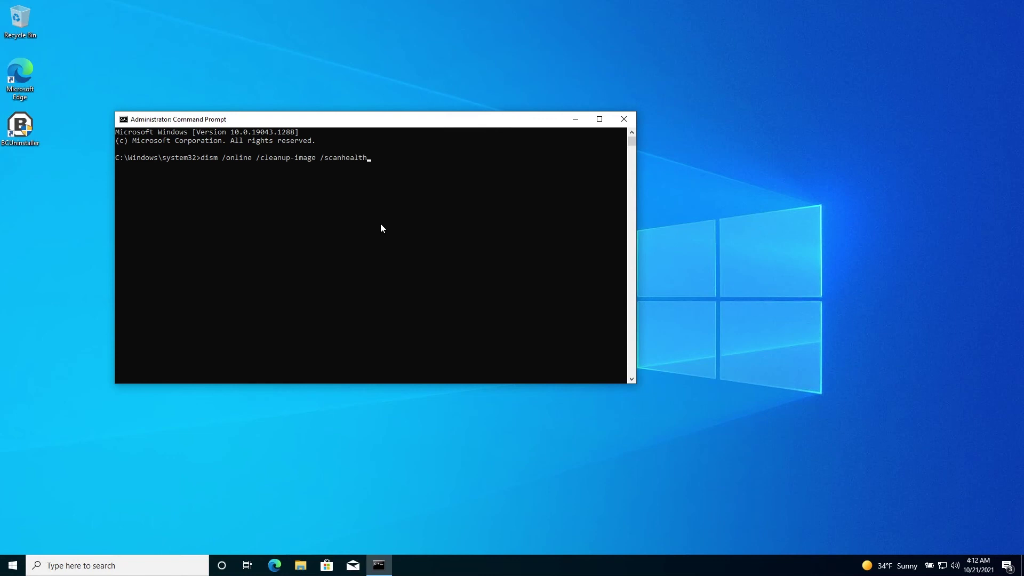
key("Return")
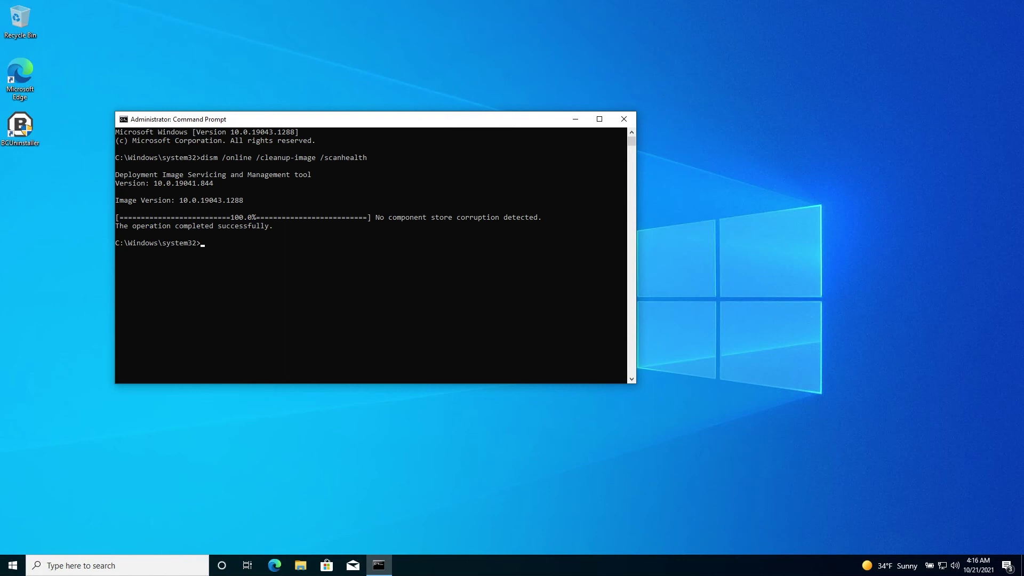
Edit the previous DISM command to /restorehealth and run it to successful completion
left_click(322, 278)
key("Up")
key("BackSpace")
key("BackSpace")
key("BackSpace")
key("BackSpace")
key("BackSpace")
key("BackSpace")
key("BackSpace")
key("BackSpace")
key("BackSpace")
key("BackSpace")
type("restorehealth")
key("Return")
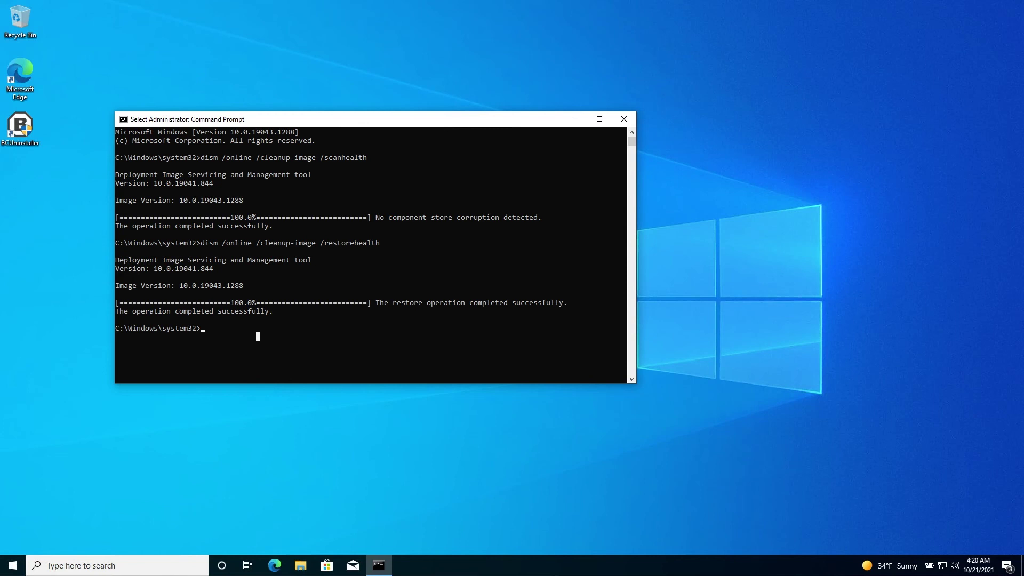
Run chkdsk /f /r /x and answer Y to schedule the C: drive check at restart
key("super+i")
left_click(270, 337)
type("chkdsk ")
type("/f /r /x")
key("Return")
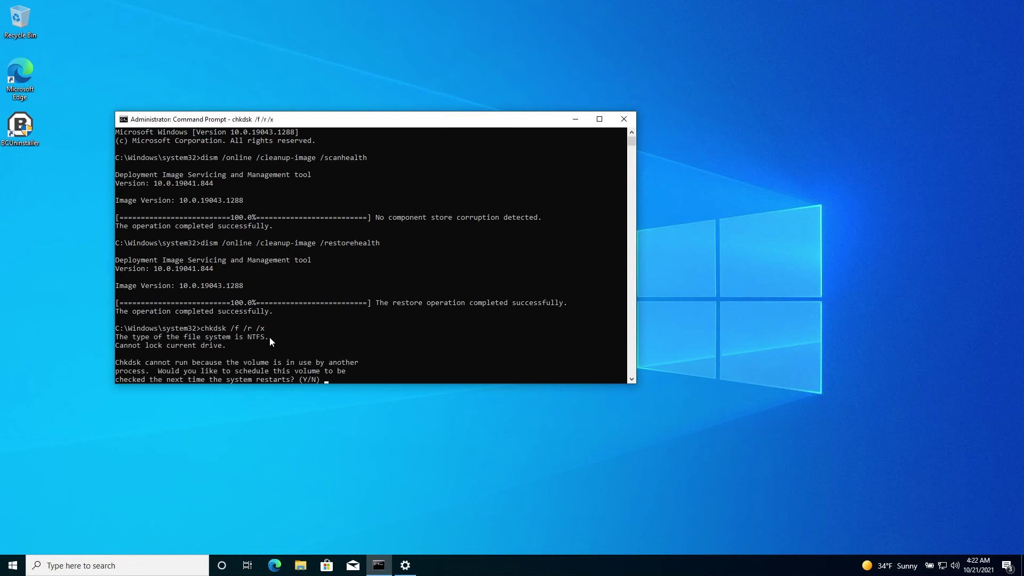
type("y")
key("Return")
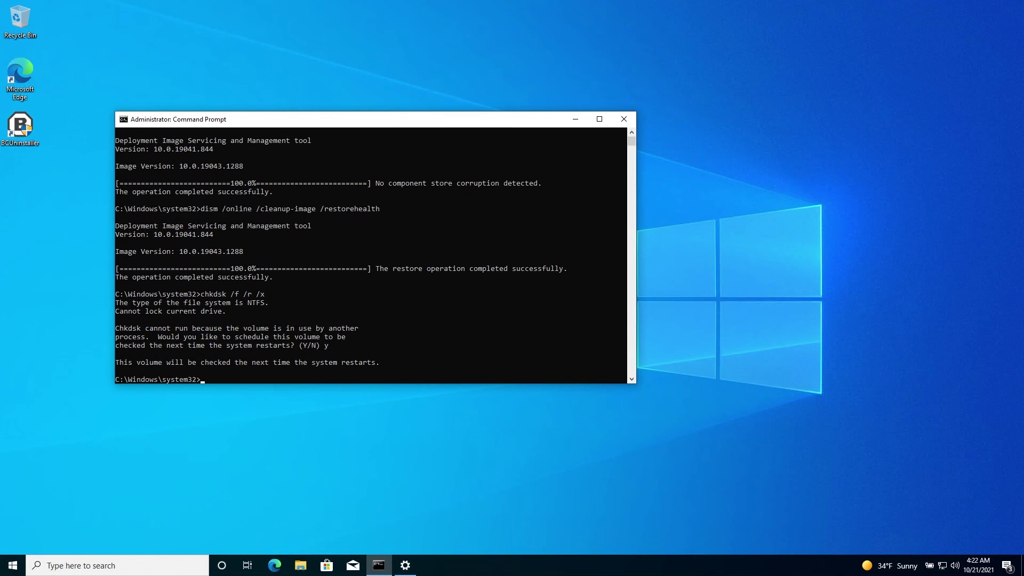
Show the Start menu's power choices so Restart is available for the pending chkdsk
left_click(13, 565)
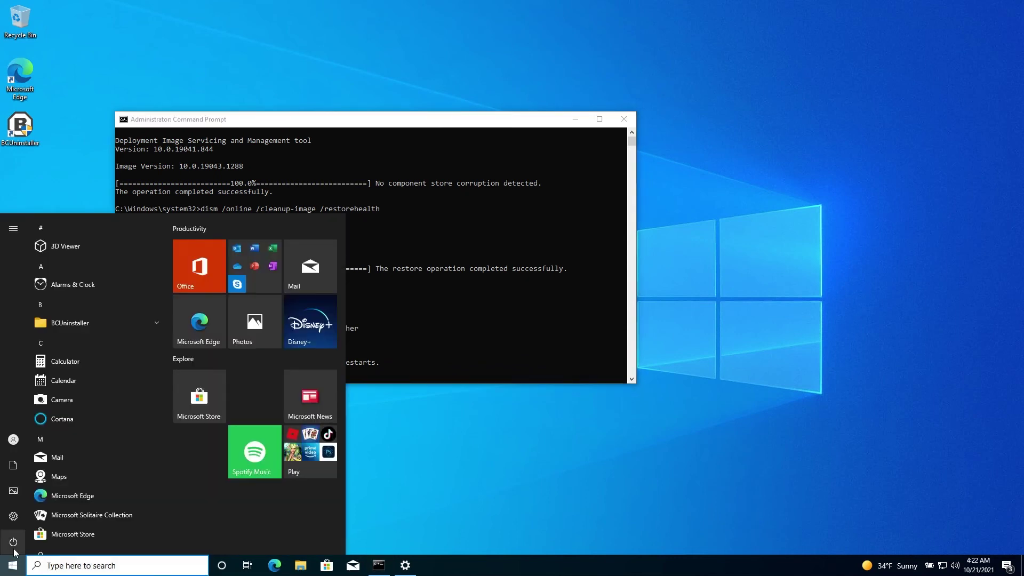
left_click(14, 552)
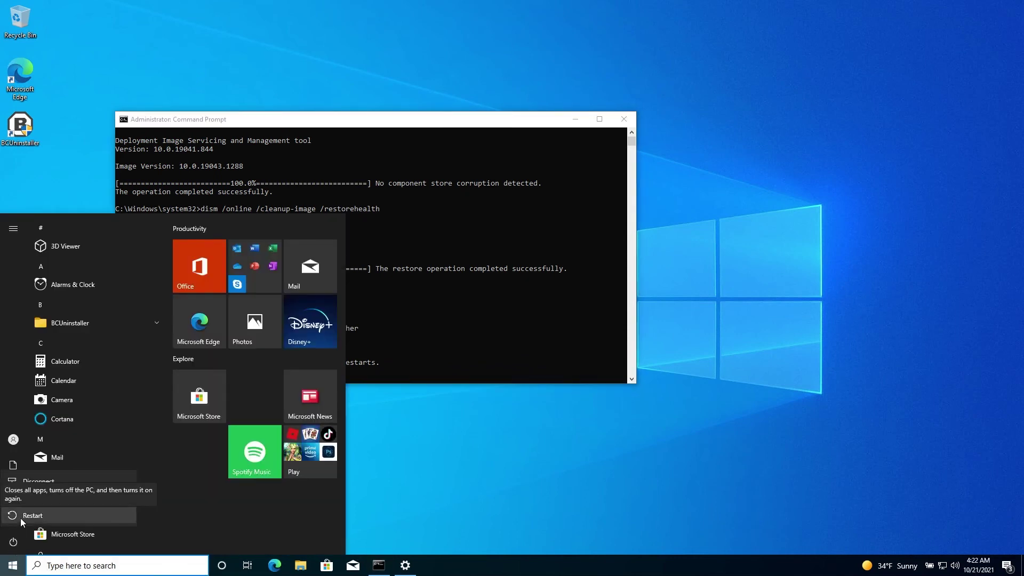